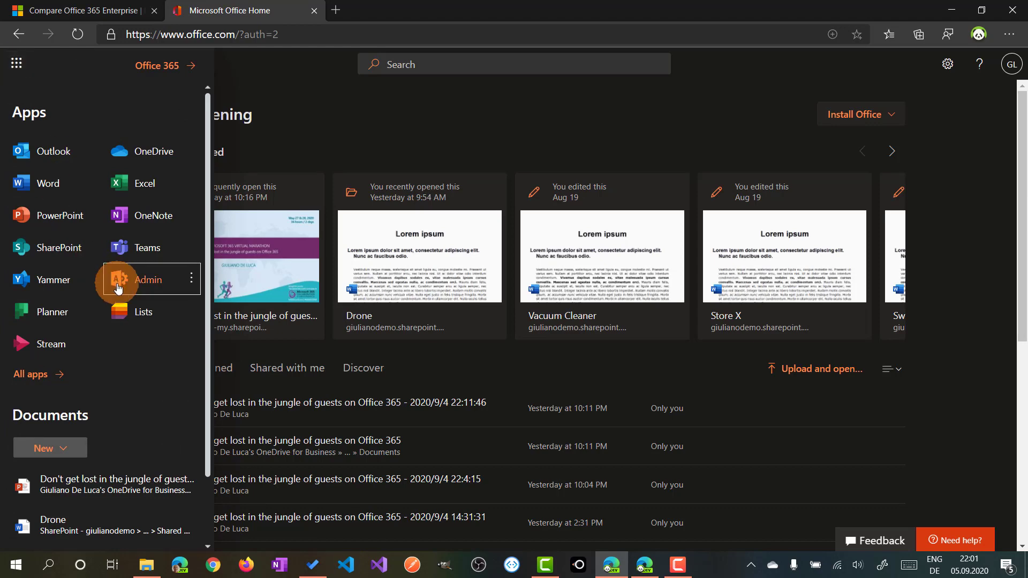
Open Microsoft Stream and start creating a new live event
left_click(37, 342)
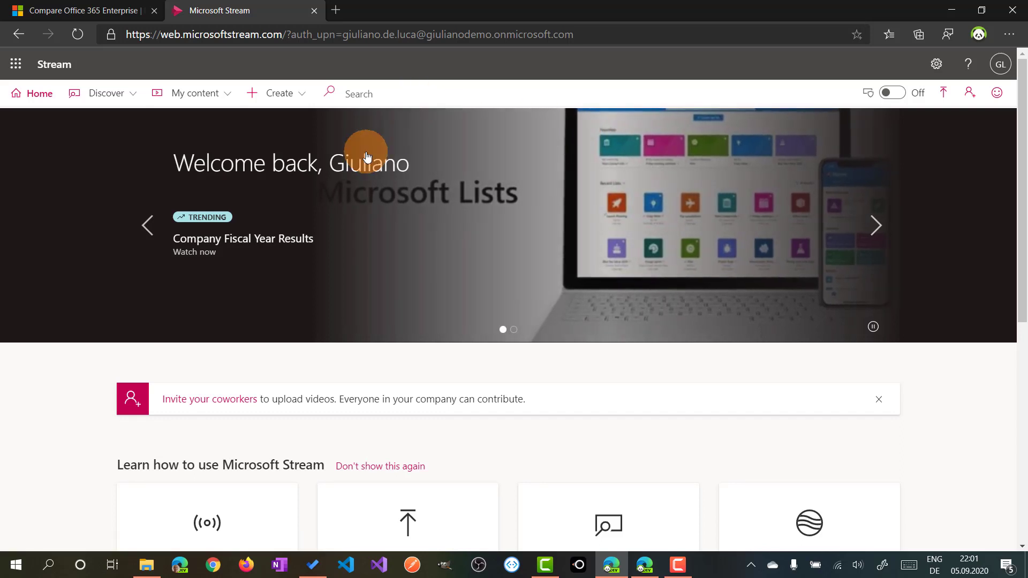
left_click(284, 101)
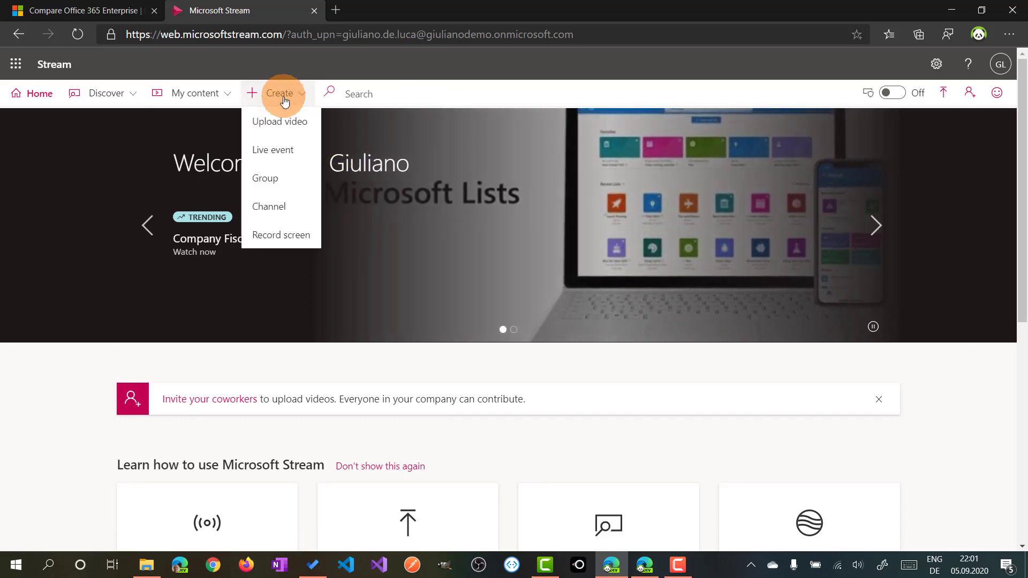
left_click(281, 155)
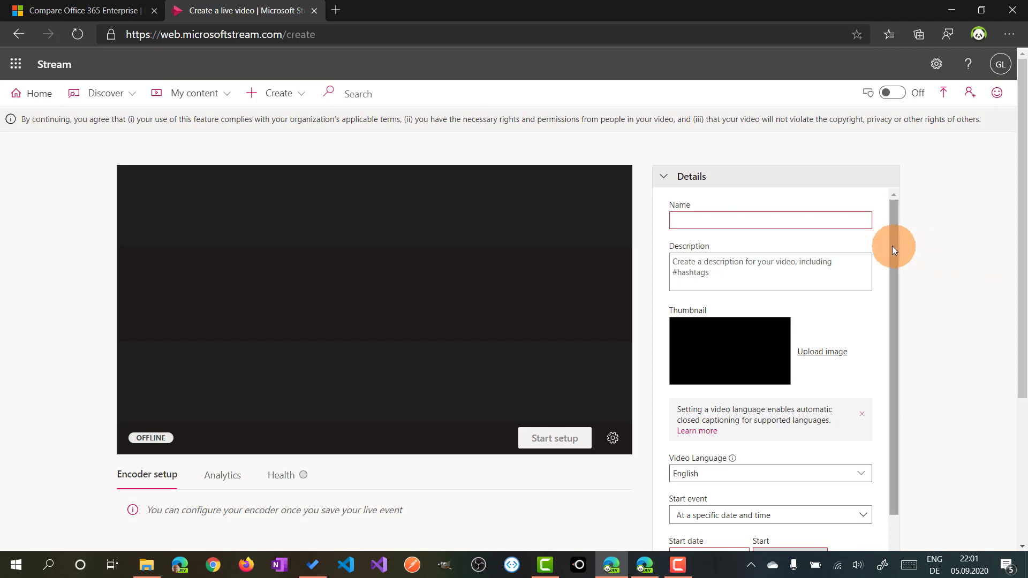
Name the live event "Product Drone X" in its details
left_click_drag(891, 248, 900, 219)
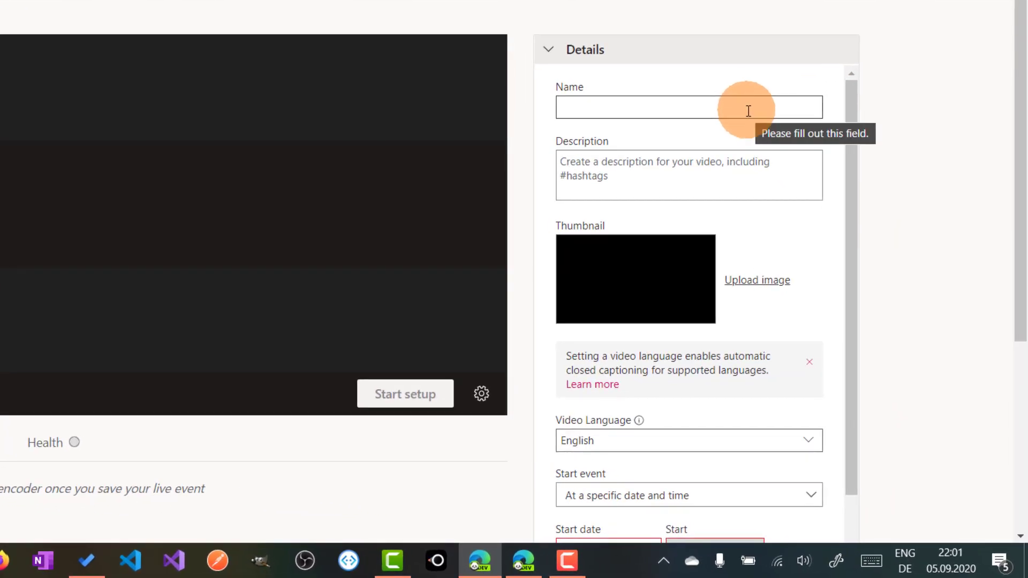
left_click(748, 111)
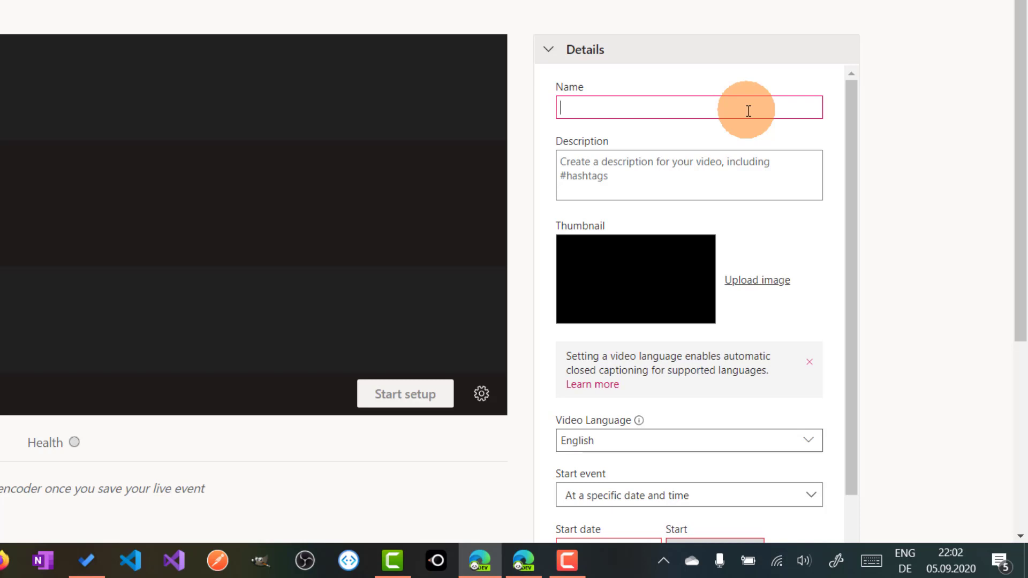
type("Product Drone")
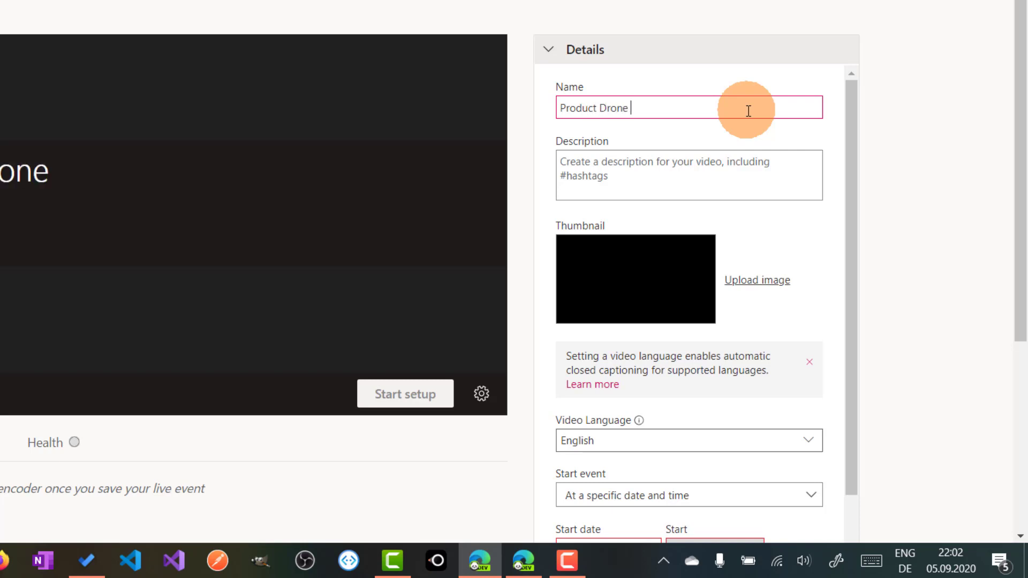
type(" X")
Enter the description "LEt's present our product #DroneX" and upload the drone photo as the event's thumbnail
left_click(635, 184)
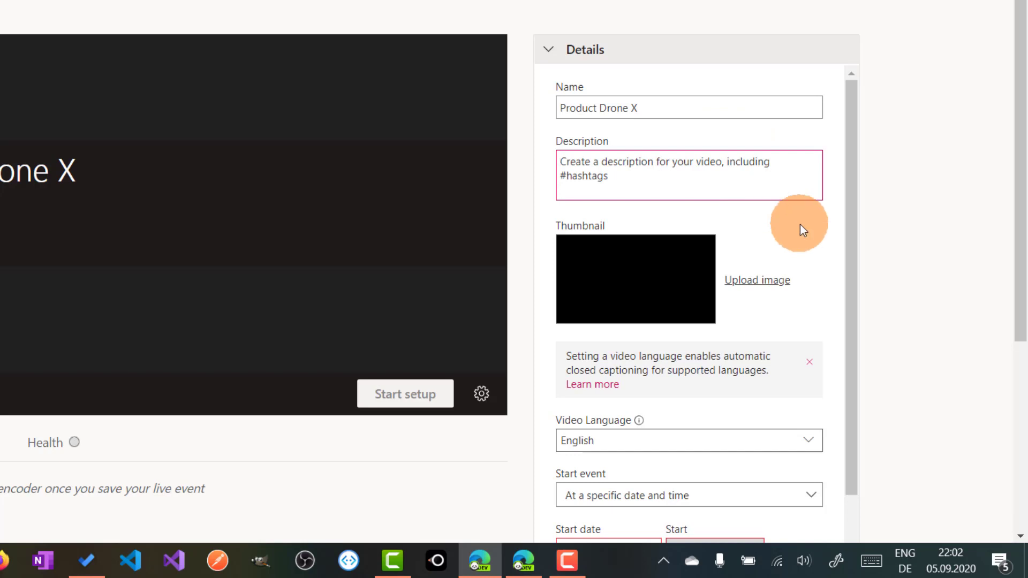
type("LEt")
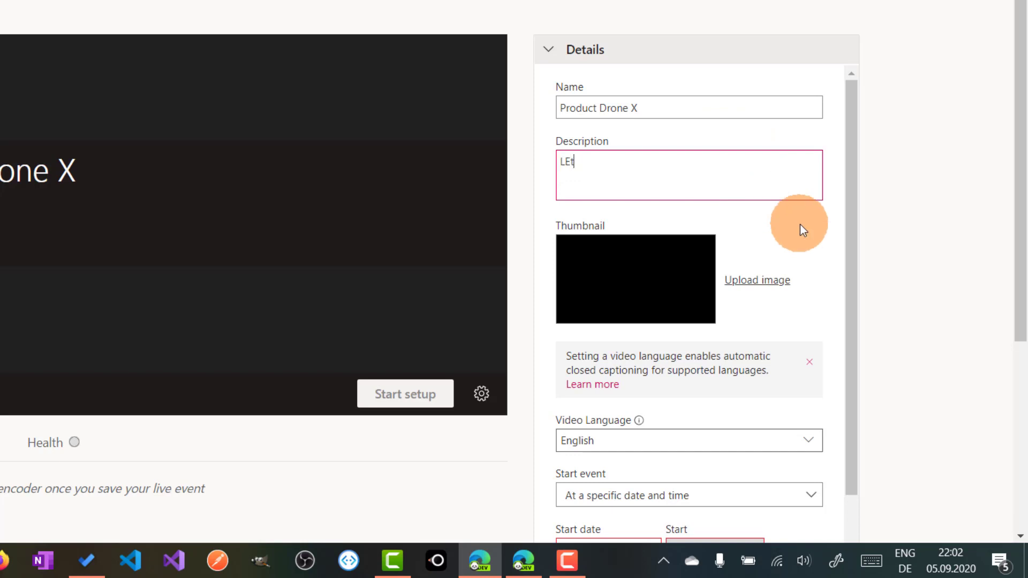
type("'s present our prod")
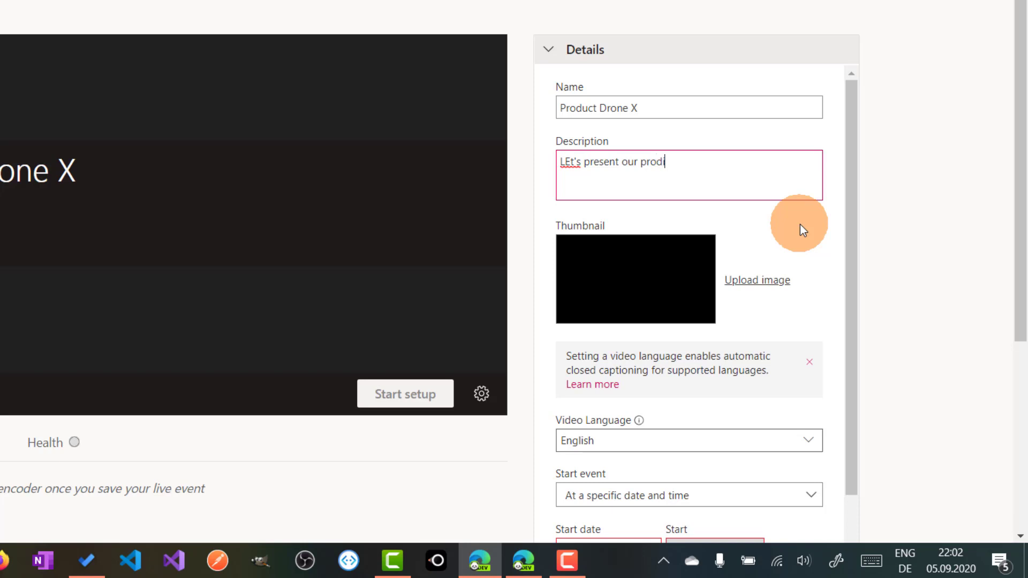
type("uct #DroneX")
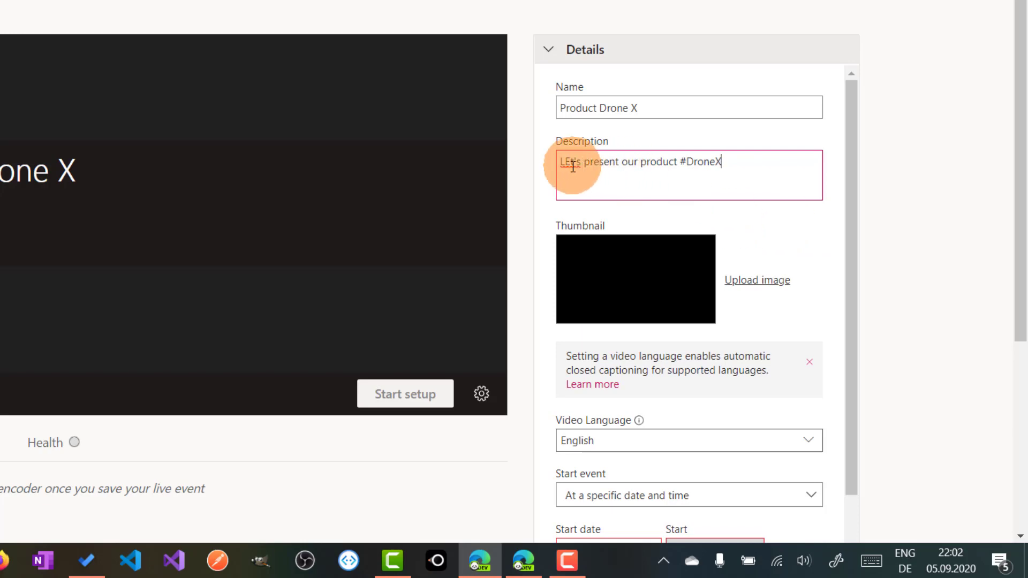
left_click(772, 285)
double_click(80, 16)
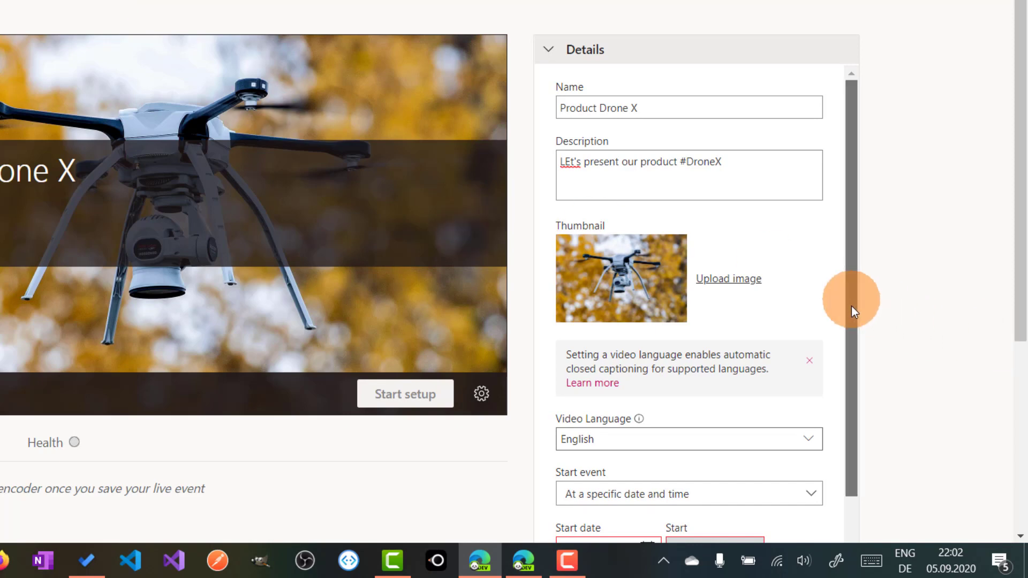
Set the live event to start "As soon as encoder is connected (now)"
scroll(852, 306, "down", 1)
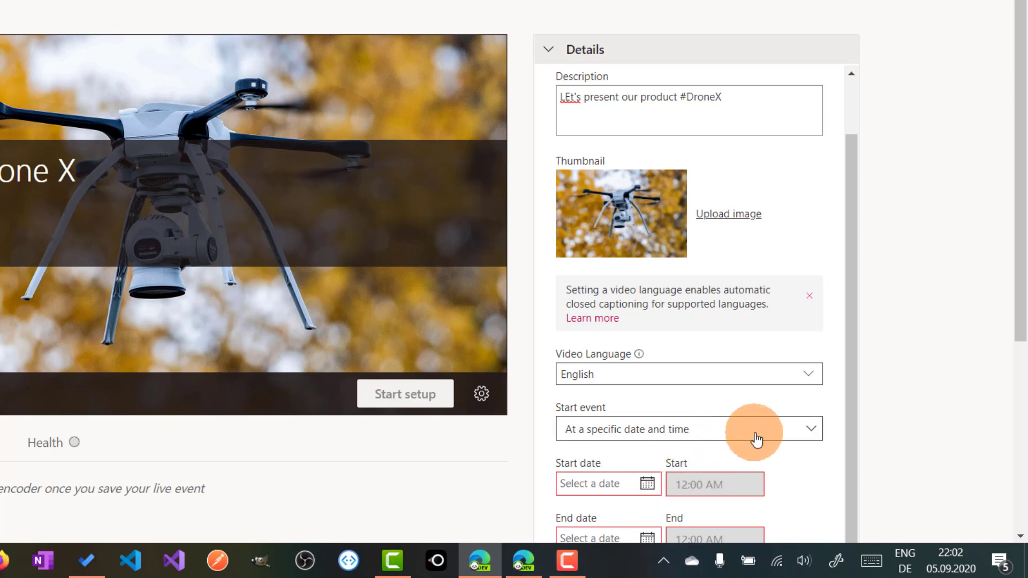
left_click(796, 438)
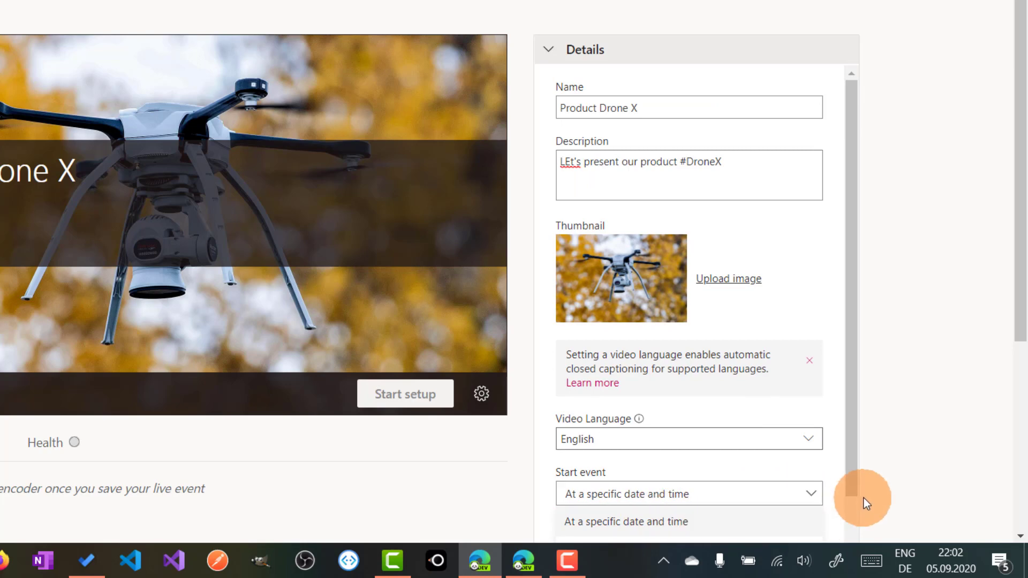
left_click_drag(857, 483, 857, 520)
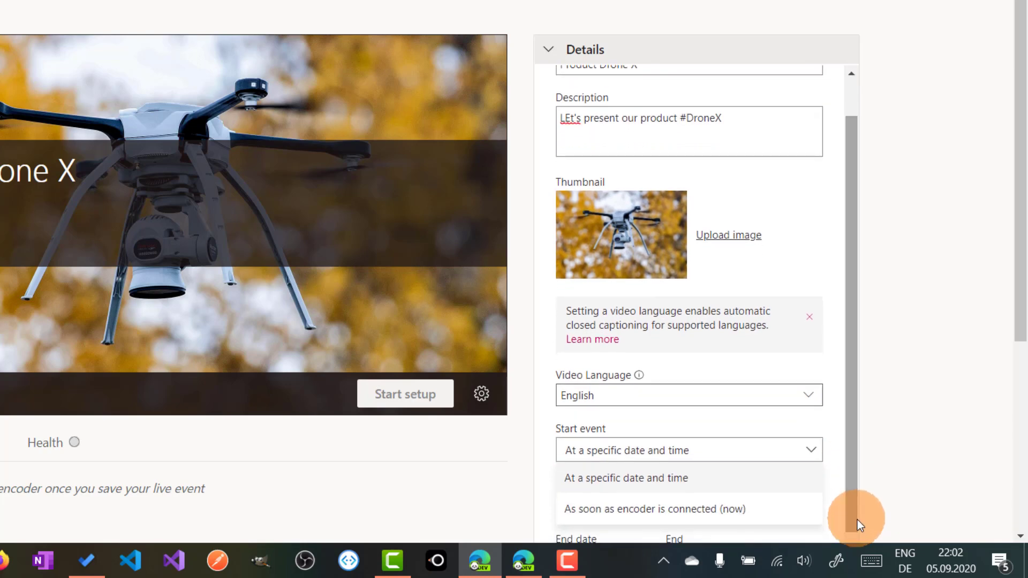
left_click(759, 510)
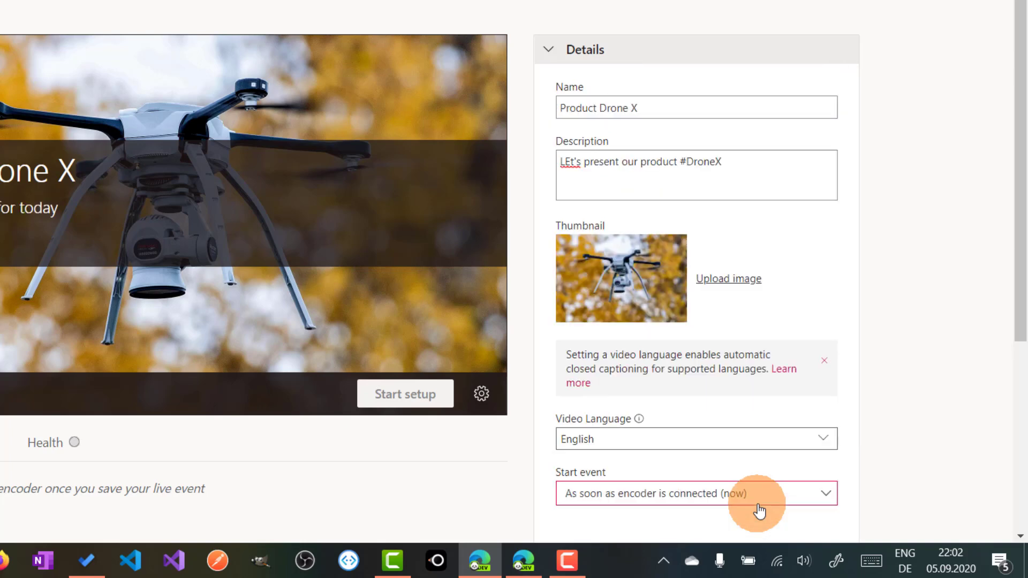
Review the live event's permissions, including the available choices for whom to share it with
left_click_drag(1020, 229, 1020, 334)
left_click(647, 408)
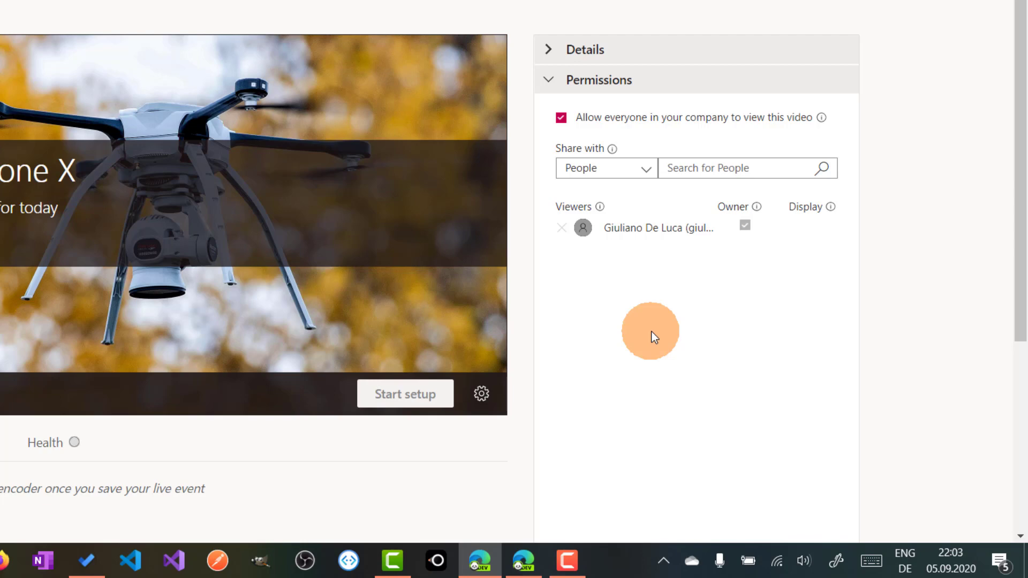
left_click(630, 181)
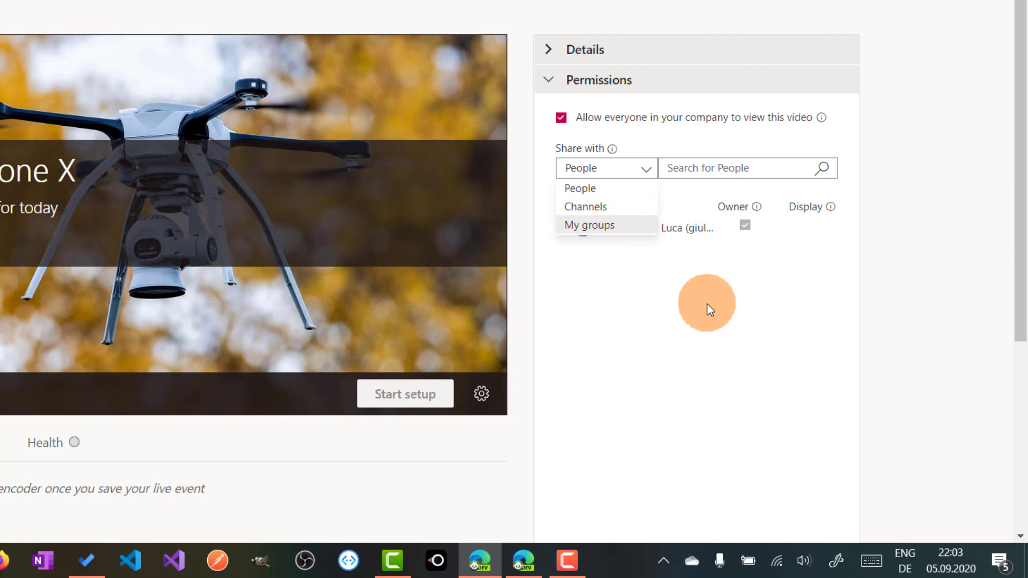
left_click(708, 307)
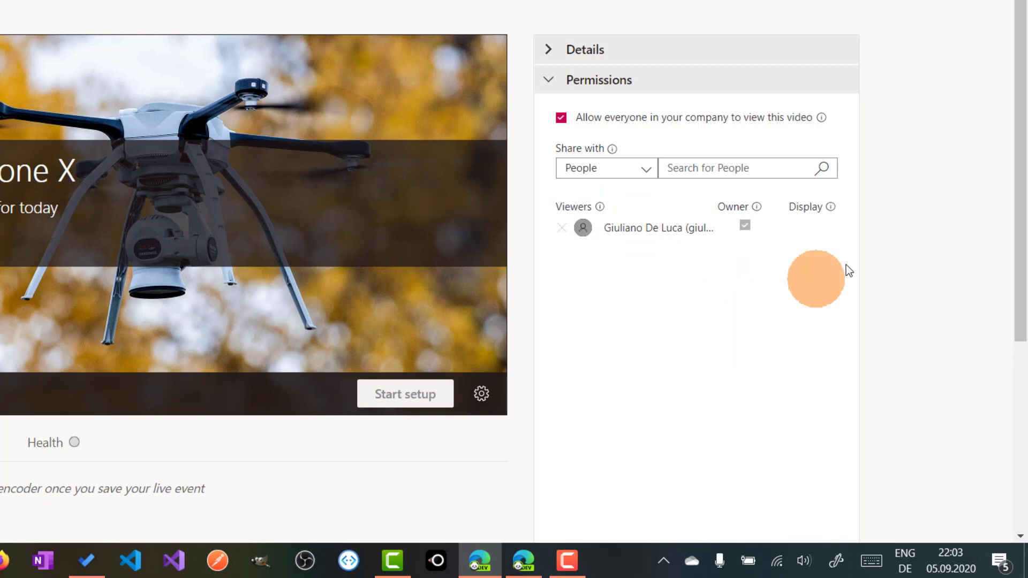
Review the comment and caption options of the live event and save it
left_click_drag(1022, 253, 1023, 362)
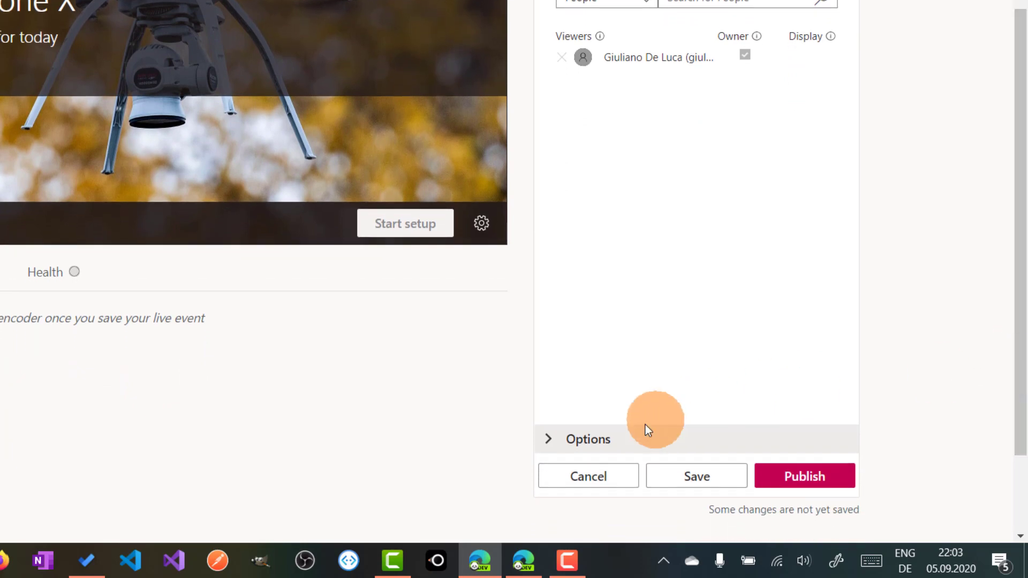
left_click(586, 445)
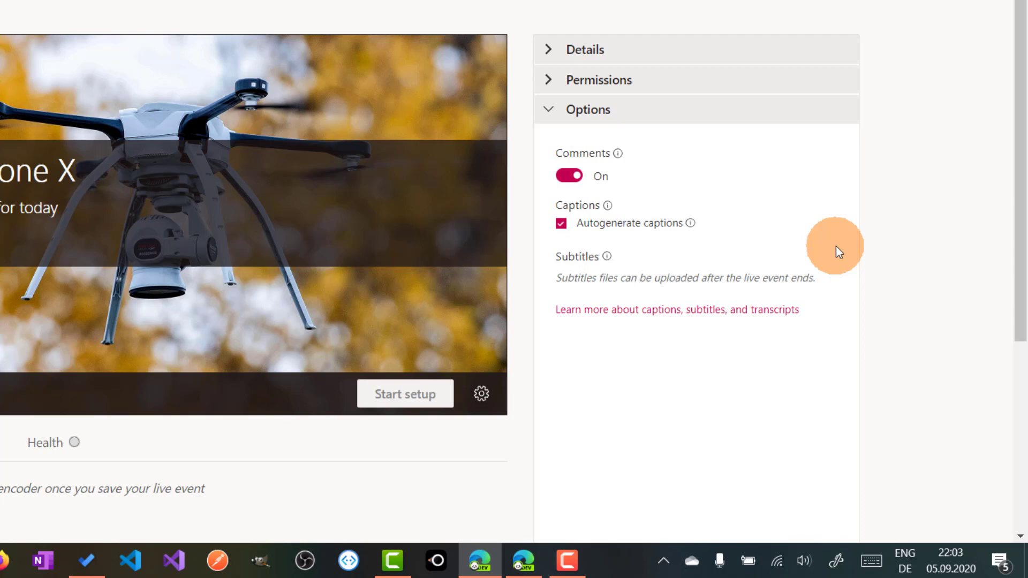
left_click_drag(1021, 209, 1010, 419)
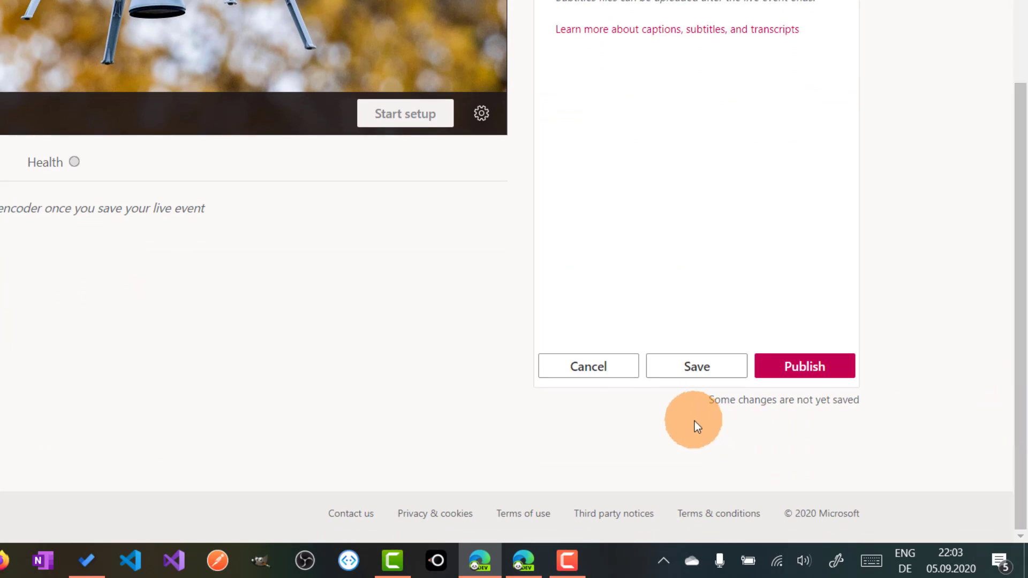
left_click(695, 372)
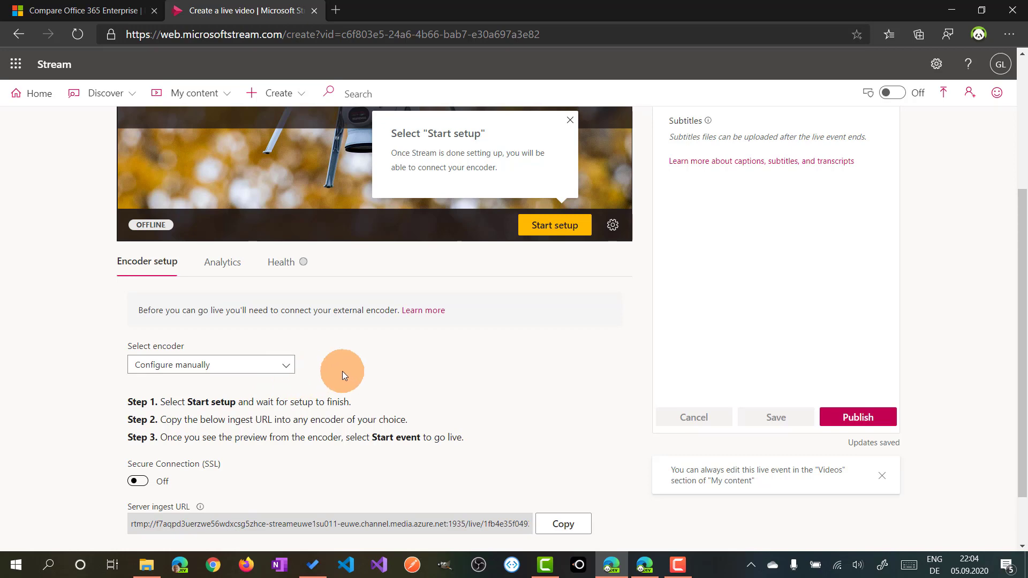
View the list of selectable encoders without changing the manual configuration and copy the server ingest URL
left_click(286, 366)
scroll(287, 369, "up", 3)
scroll(288, 368, "down", 4)
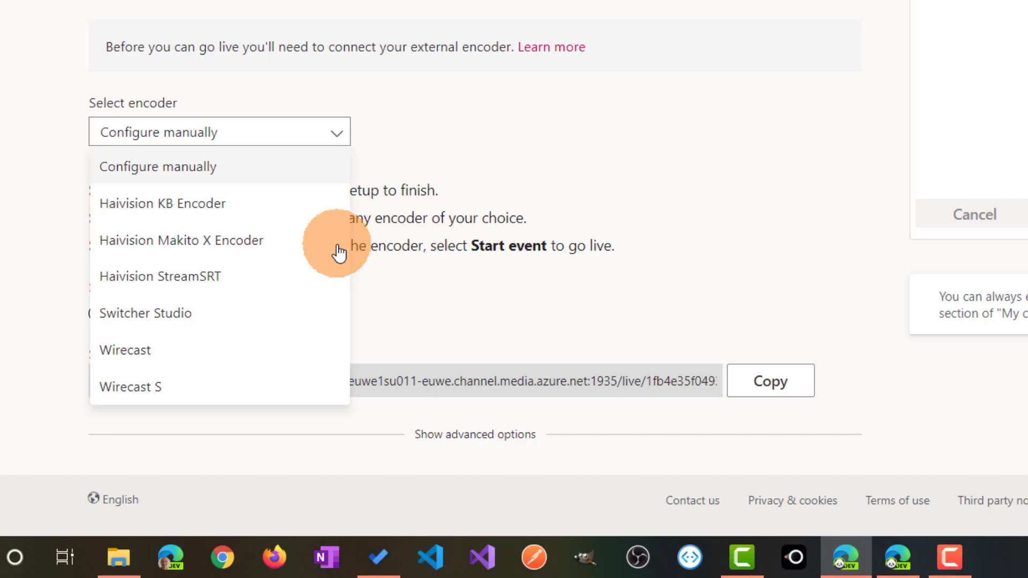
left_click(623, 275)
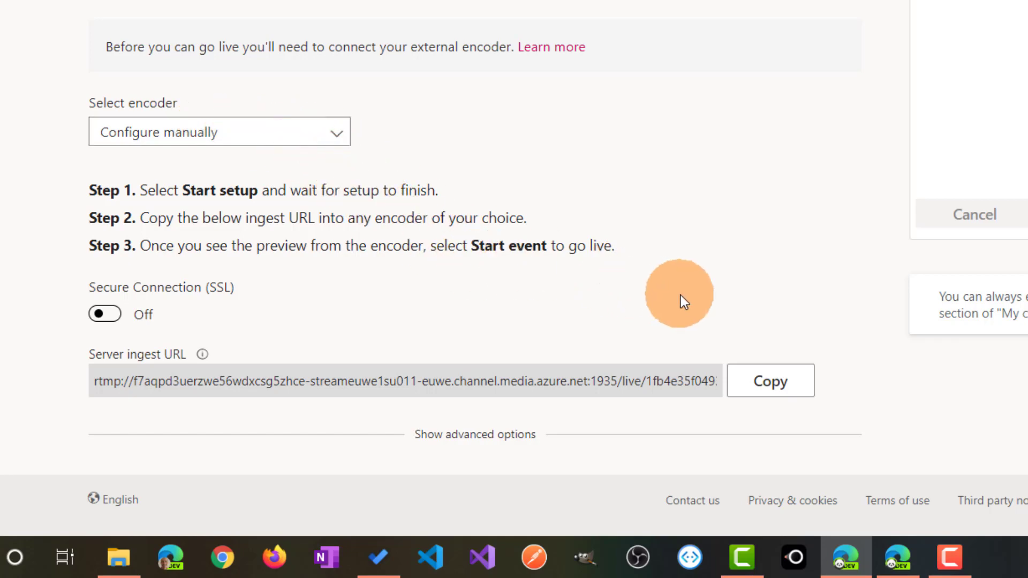
left_click(792, 391)
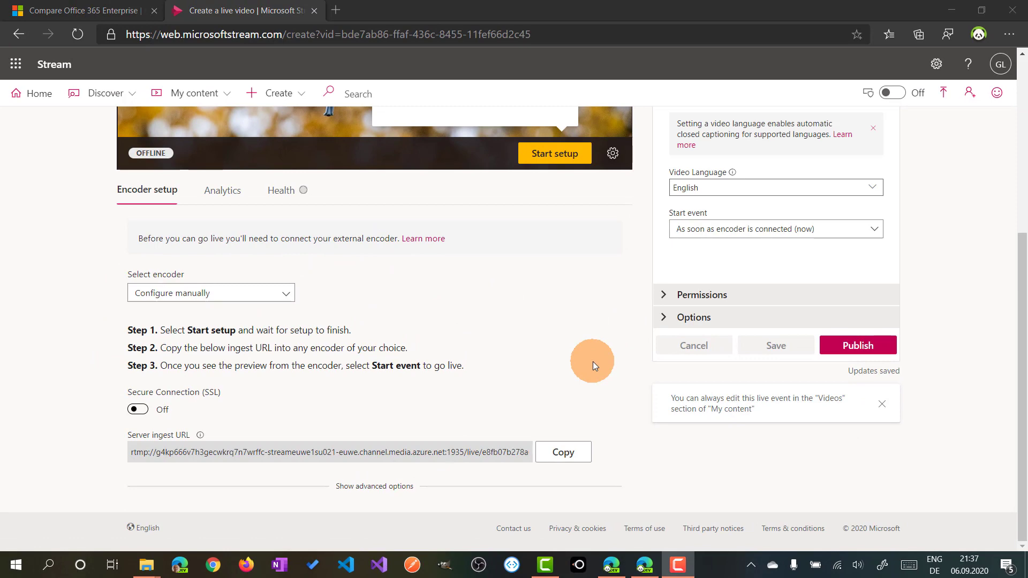
Turn on Audience view for the live event
scroll(192, 257, "up", 5)
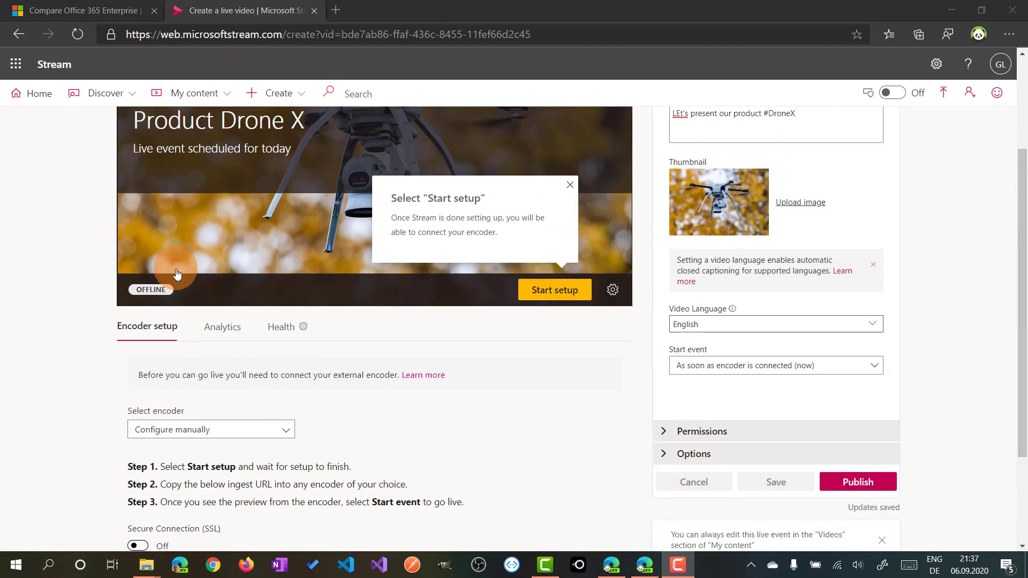
left_click(186, 156)
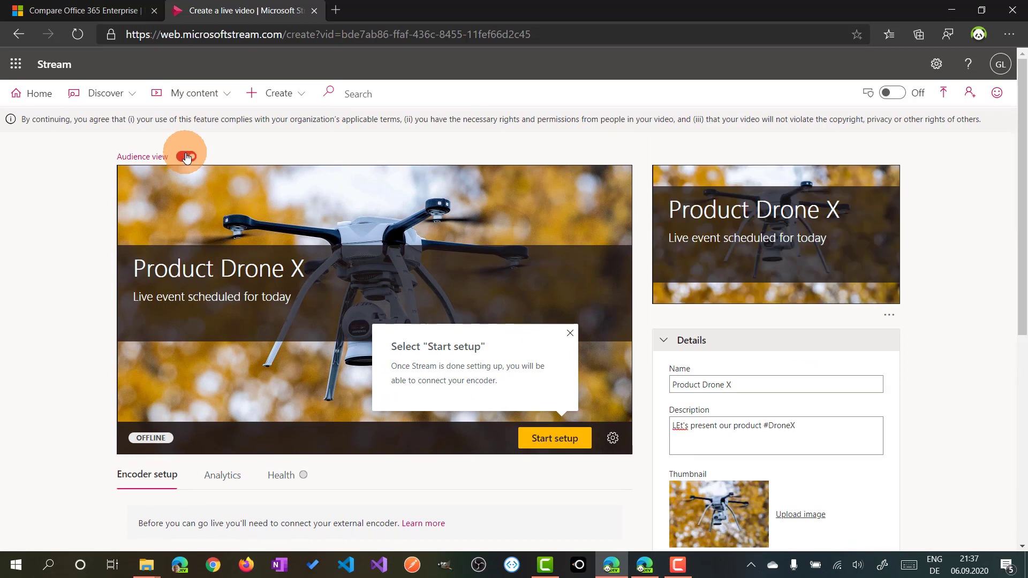
left_click(757, 244)
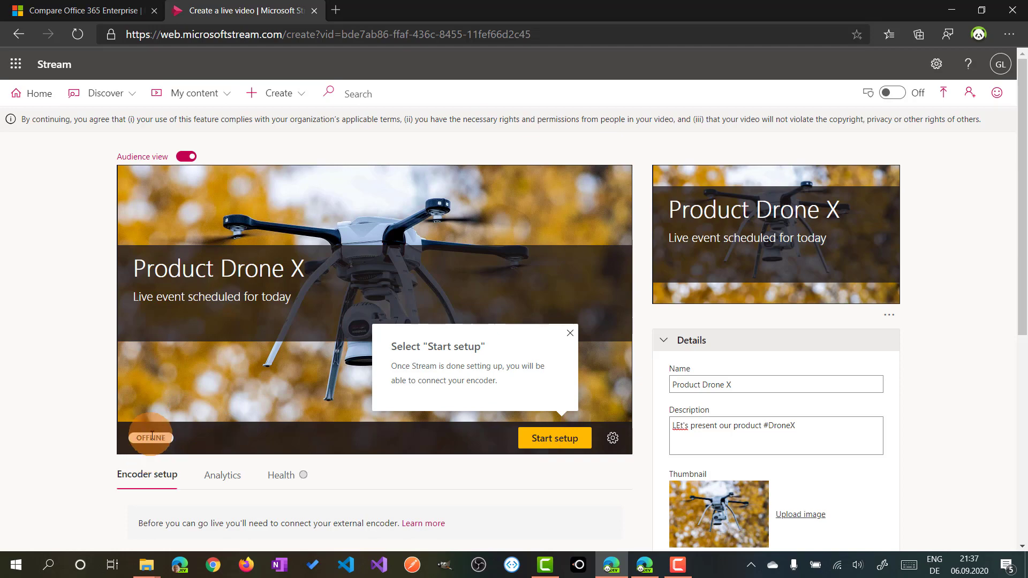
Copy the live event's server ingest URL from the encoder setup
scroll(482, 410, "down", 1)
scroll(510, 399, "down", 5)
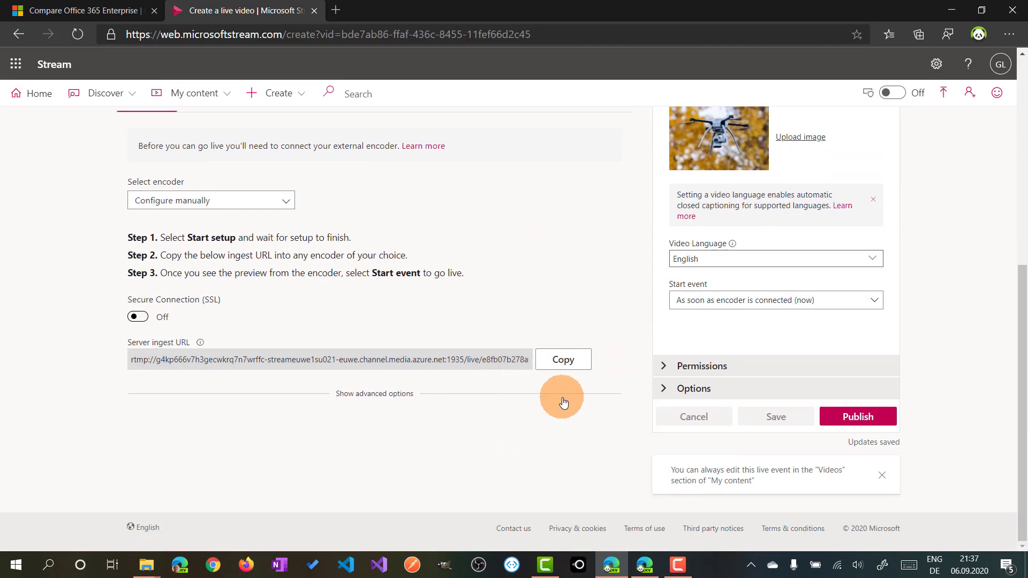
left_click(578, 366)
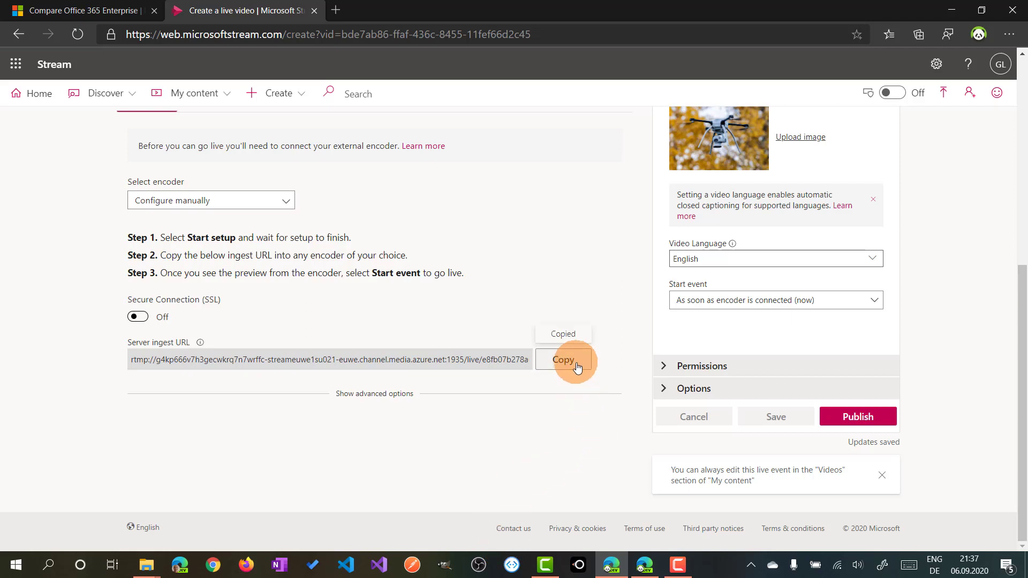
Switch to OBS and make the Desktop scene active
left_click(477, 568)
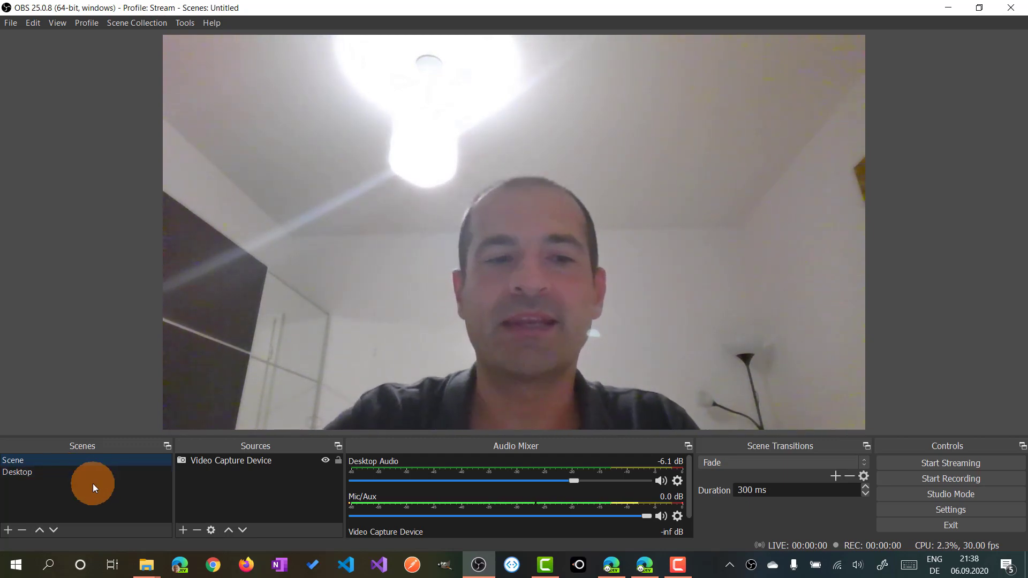
left_click(84, 473)
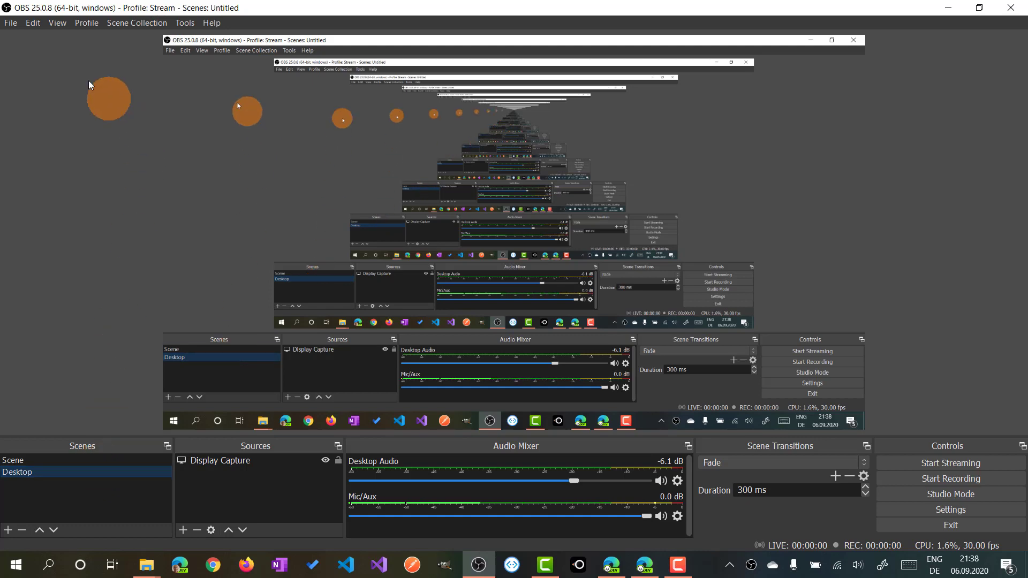
Open the OBS output settings for streaming to examine the encoder configuration
left_click(976, 510)
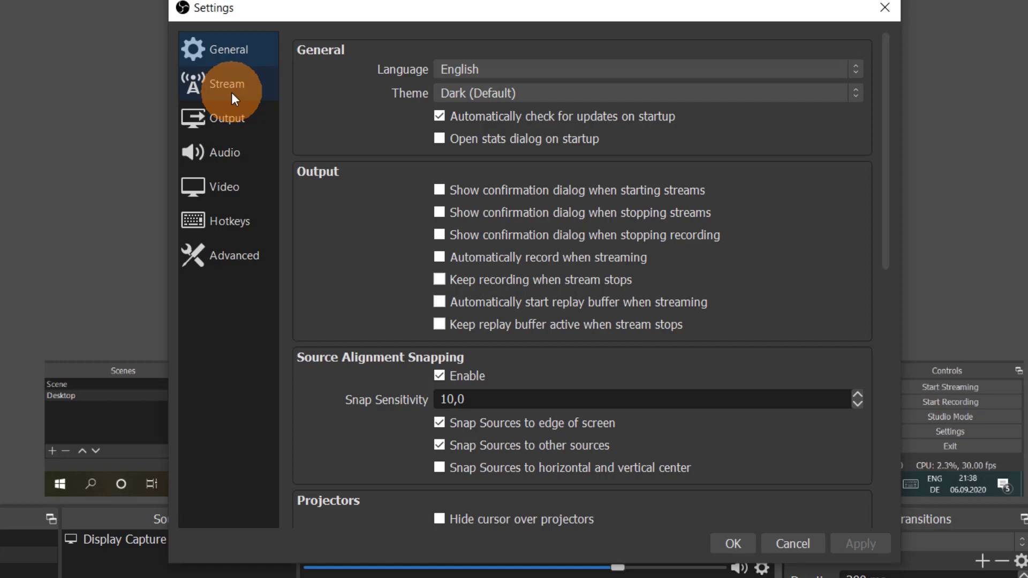
left_click(225, 118)
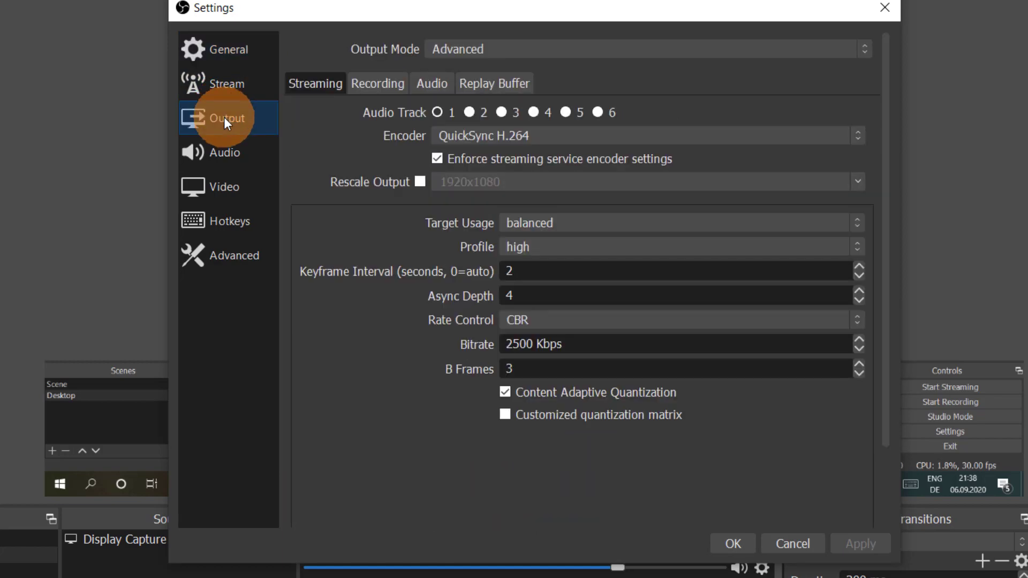
left_click(321, 89)
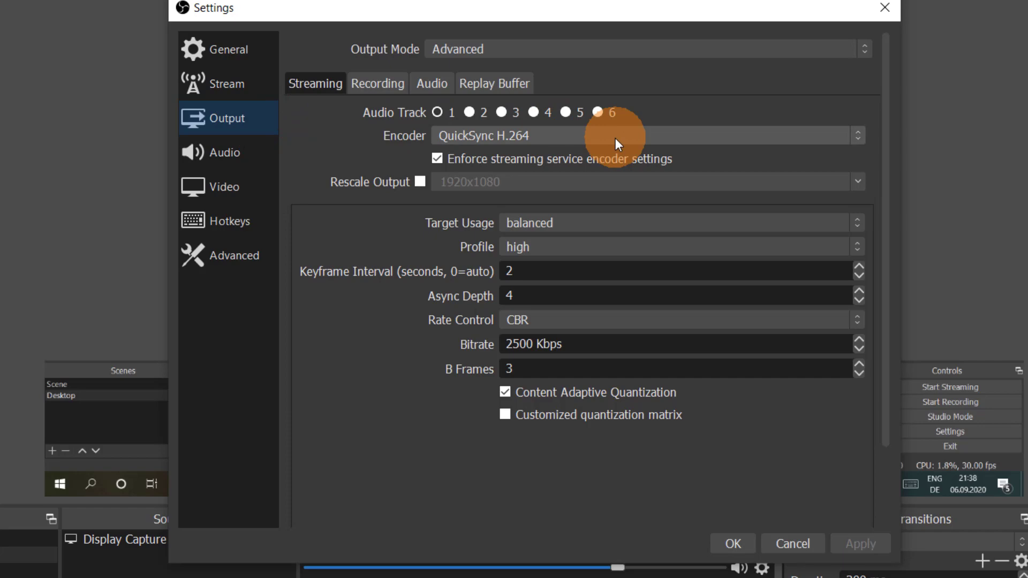
Examine the audio track bitrates, the streaming encoder values, and the video resolution and FPS settings
left_click(436, 85)
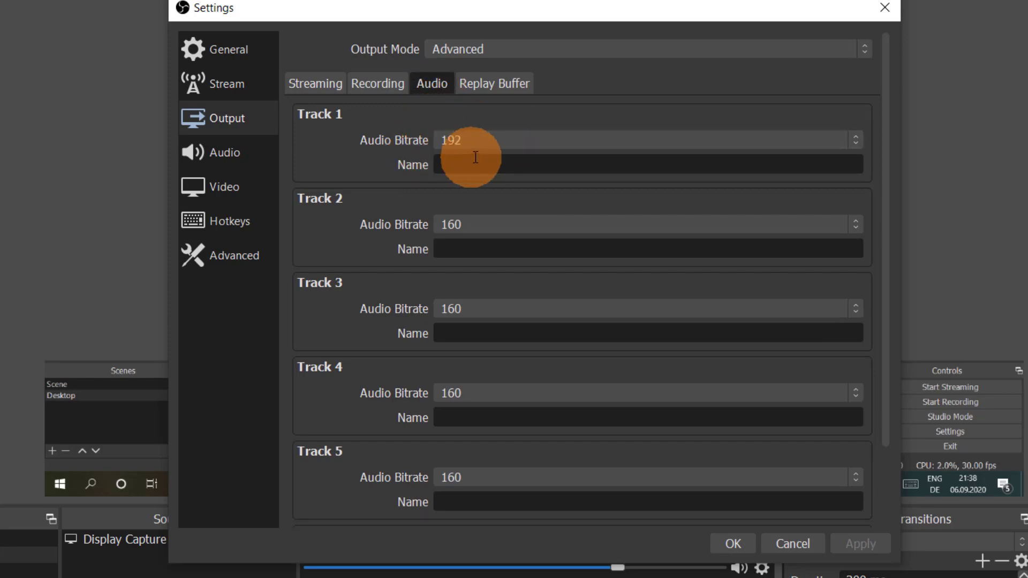
left_click(322, 86)
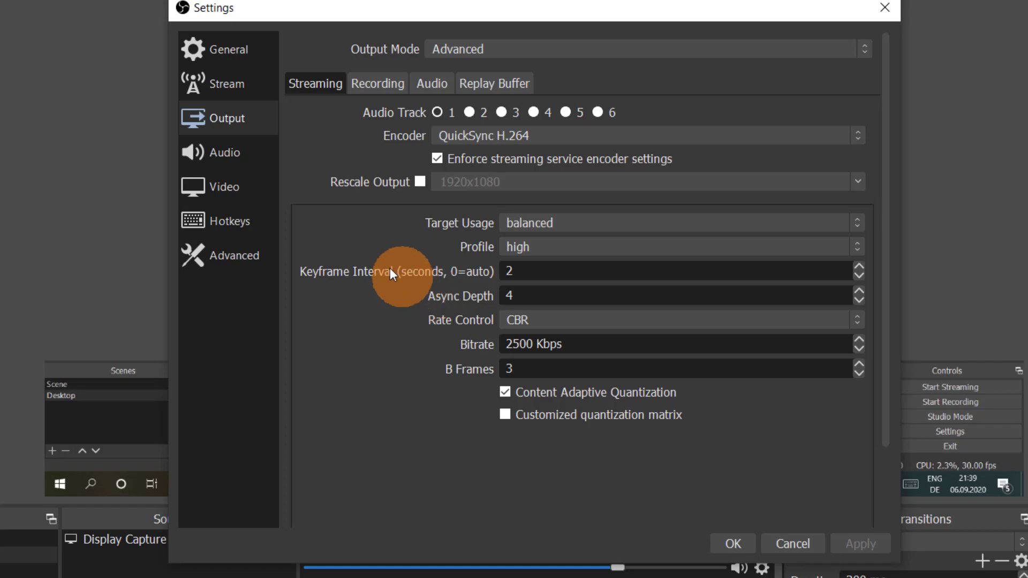
left_click(227, 194)
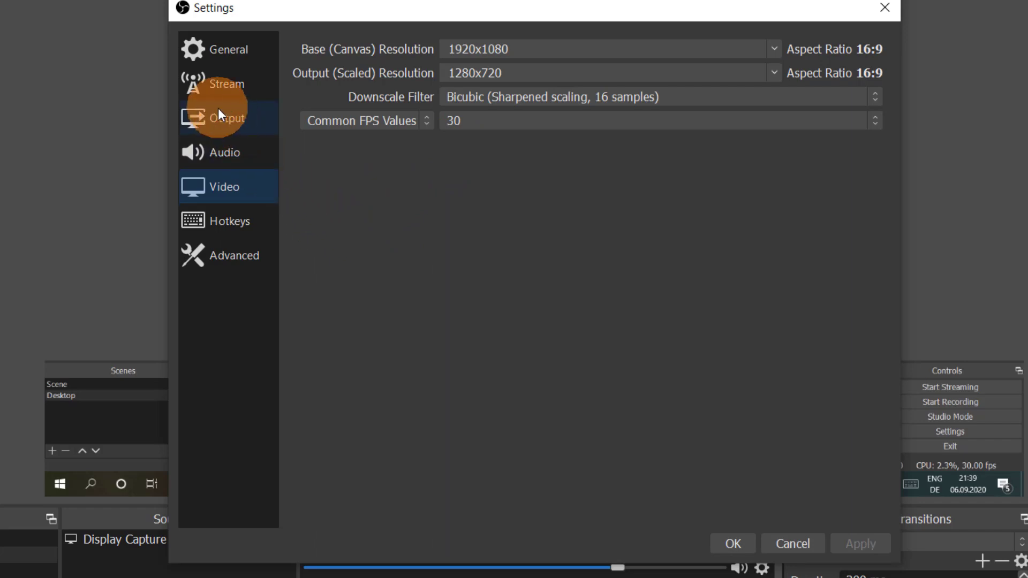
left_click(213, 124)
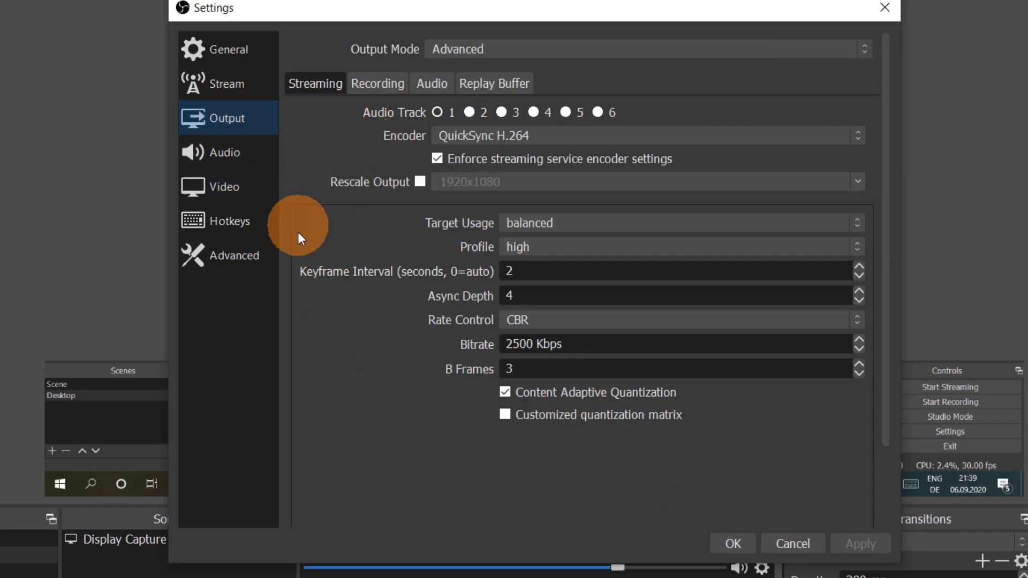
Replace the custom streaming server address with the copied ingest URL and save the settings
left_click(224, 84)
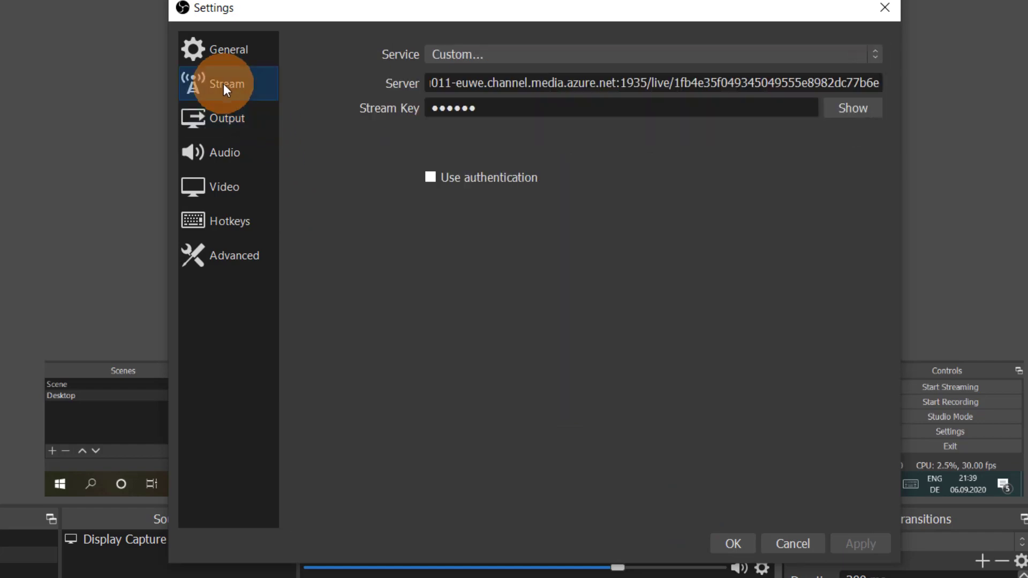
triple_click(565, 83)
key("ctrl+v")
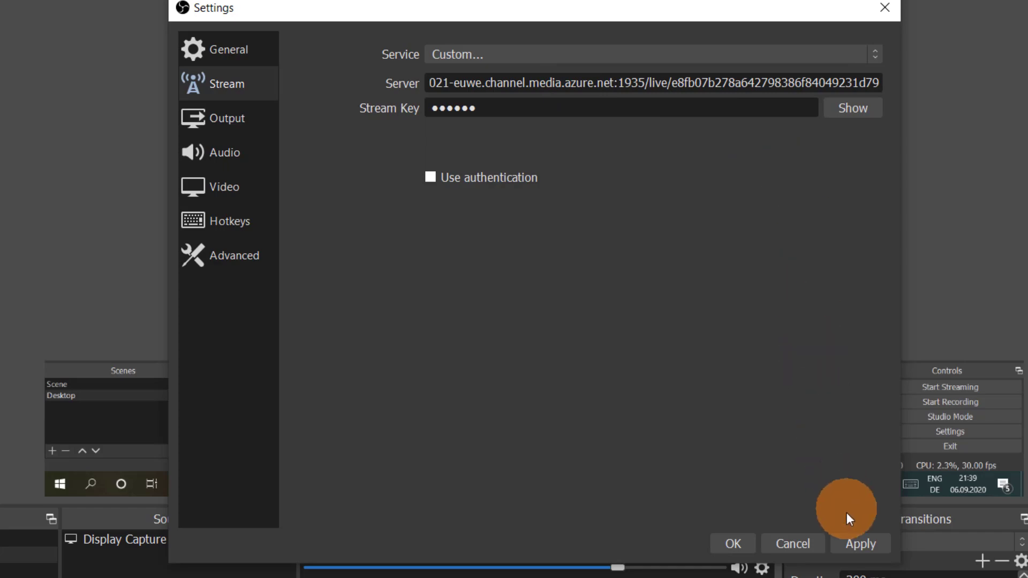
left_click(861, 544)
left_click(733, 544)
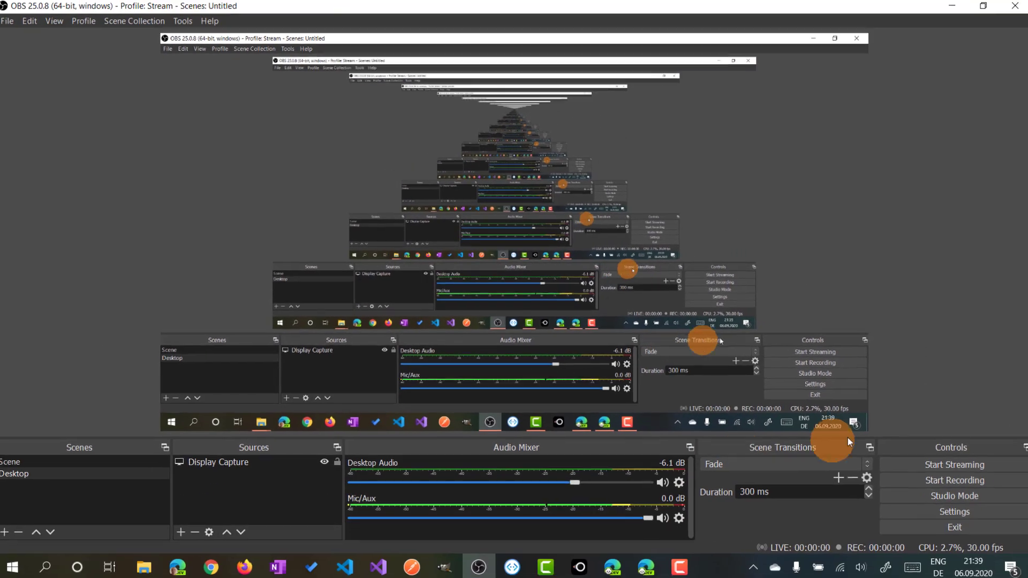
Return to the Product Drone X live event in Microsoft Stream and start its setup
left_click(55, 464)
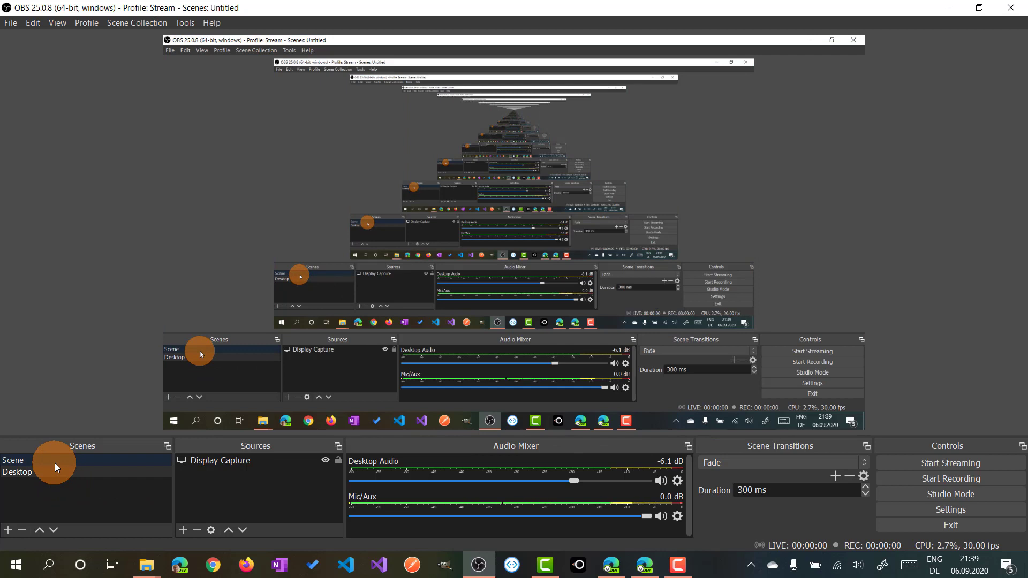
left_click(621, 564)
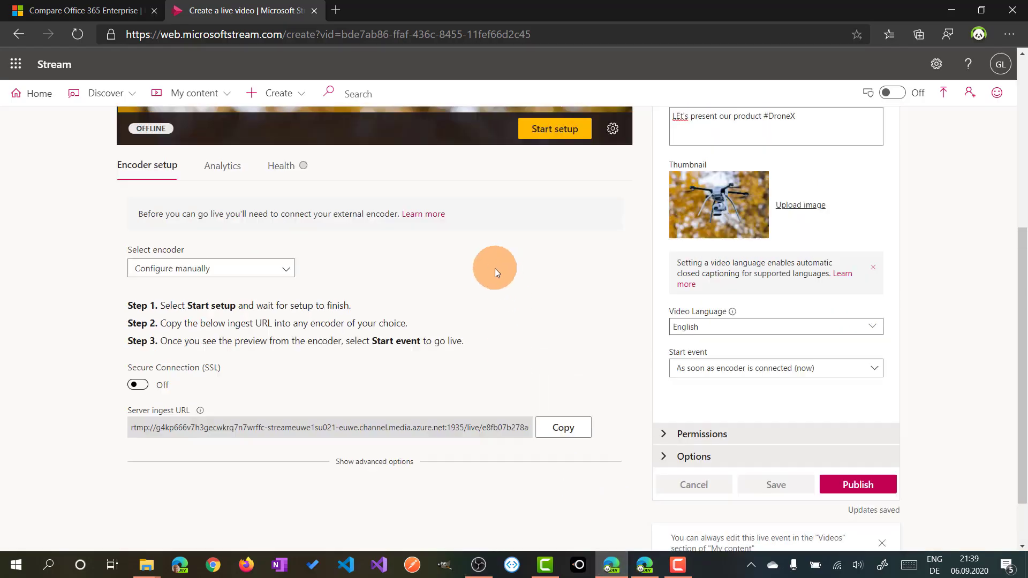
scroll(494, 269, "up", 6)
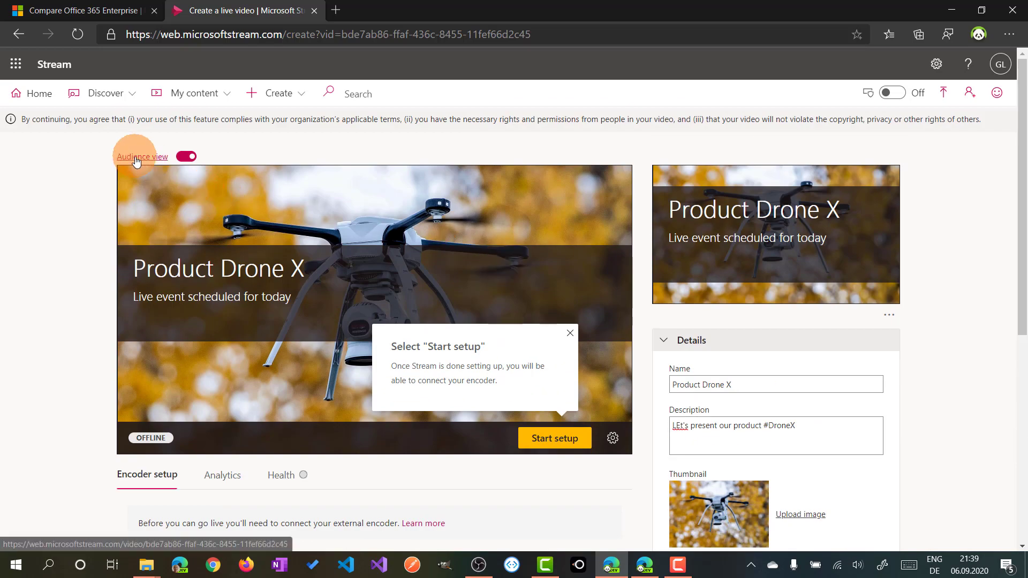
scroll(536, 289, "down", 2)
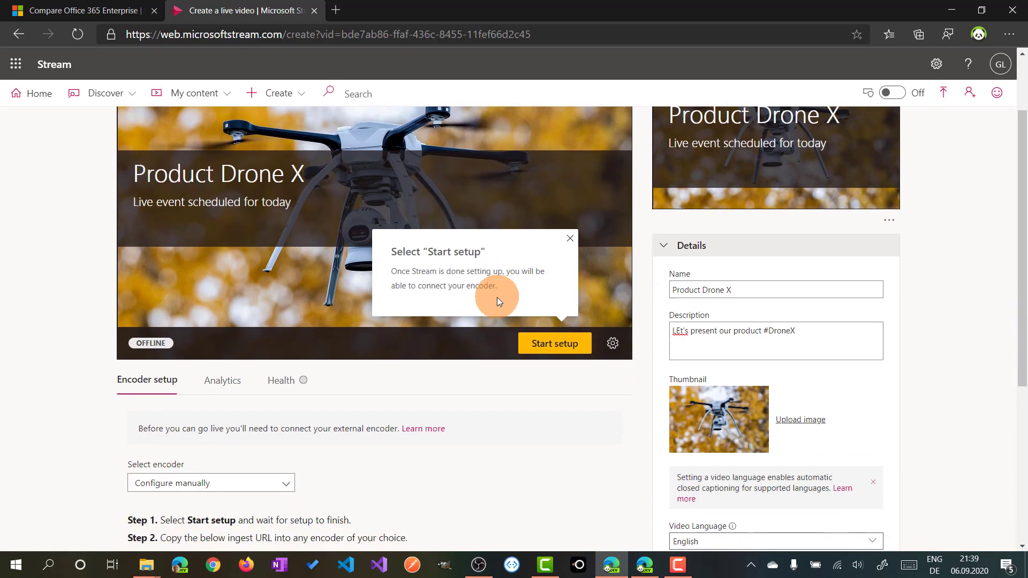
scroll(519, 303, "down", 1)
left_click(543, 292)
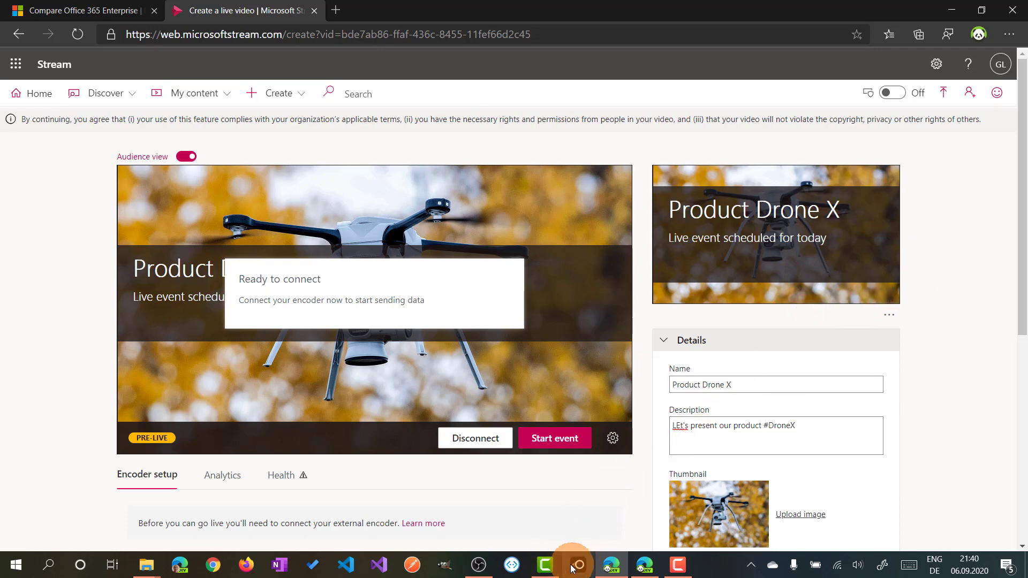
Switch to OBS, make the webcam scene named Scene active and start streaming
left_click(480, 566)
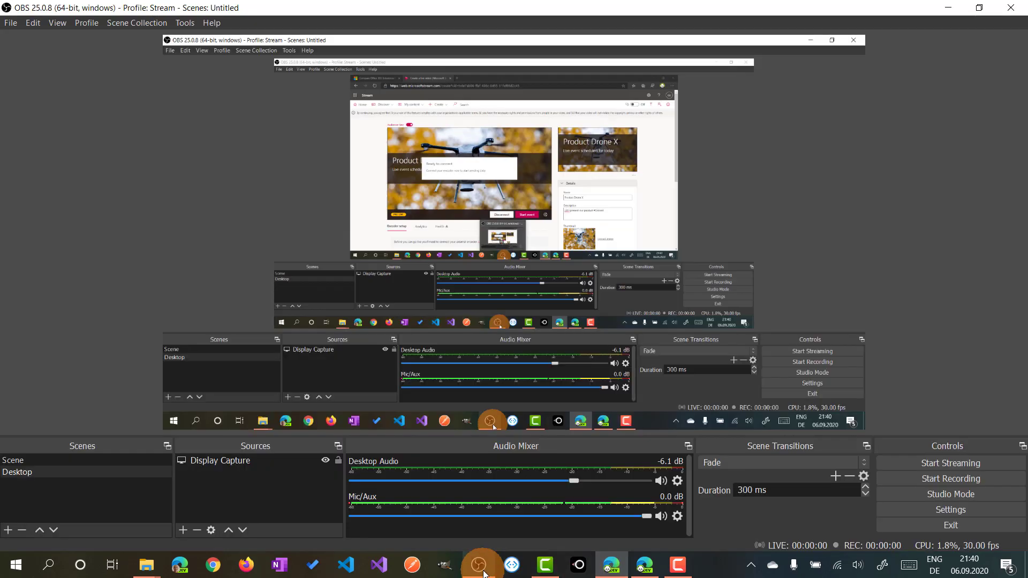
left_click(98, 460)
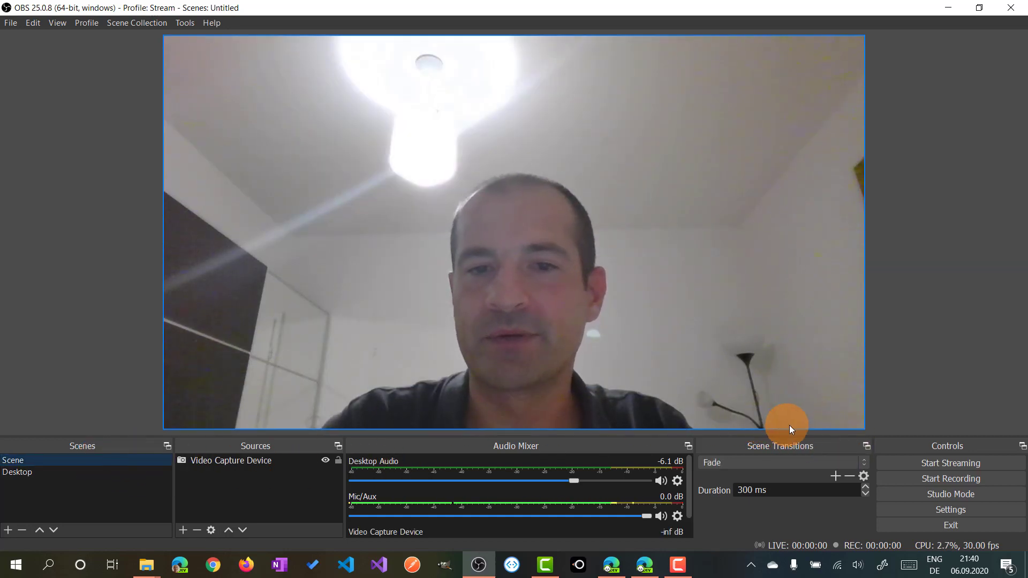
left_click(949, 464)
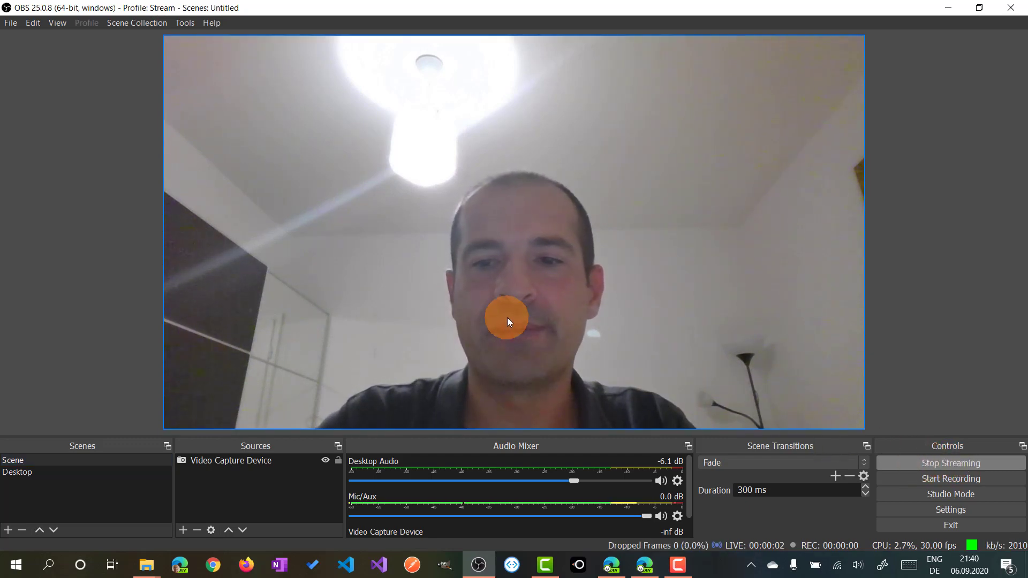
Return to Microsoft Stream, dismiss the go-live hint and check the pre-live preview's picture and sound, leaving it muted
key("alt+Tab")
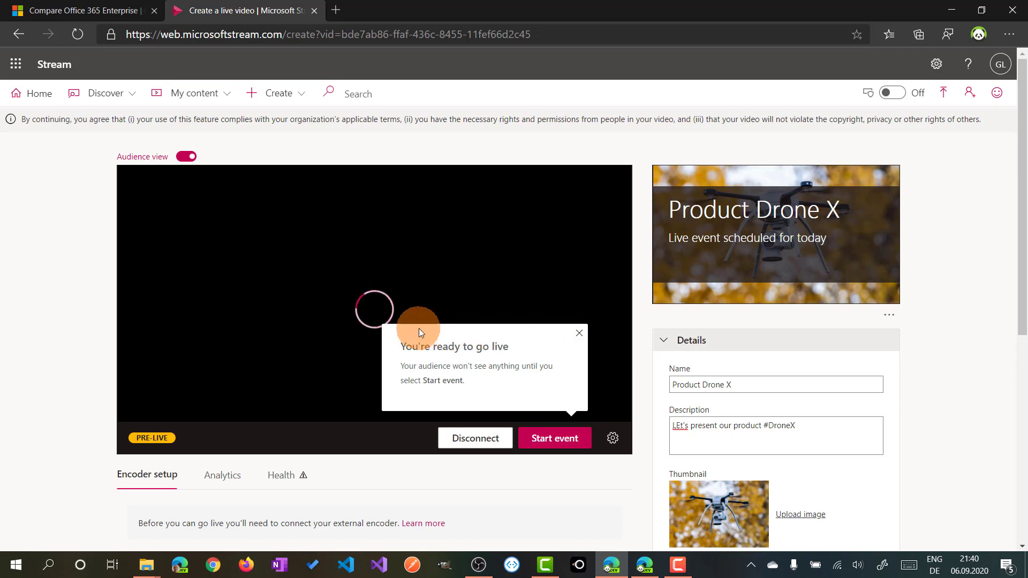
left_click(578, 333)
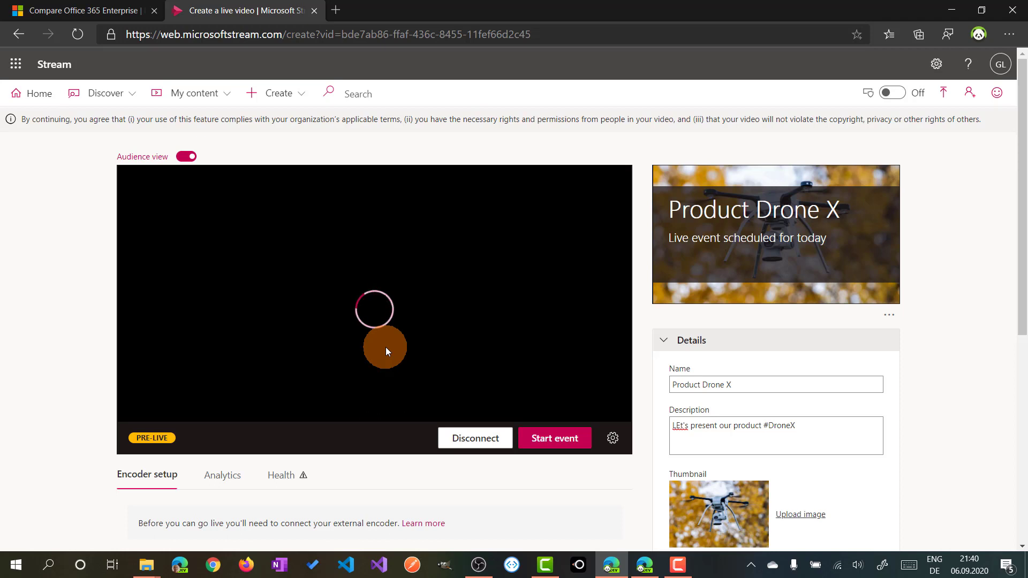
scroll(368, 412, "down", 1)
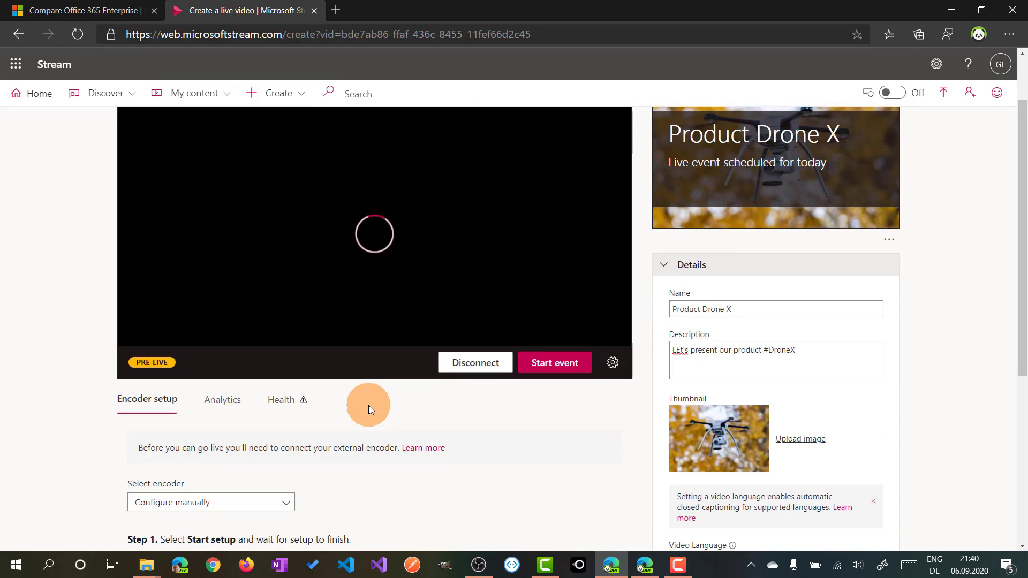
scroll(368, 410, "up", 1)
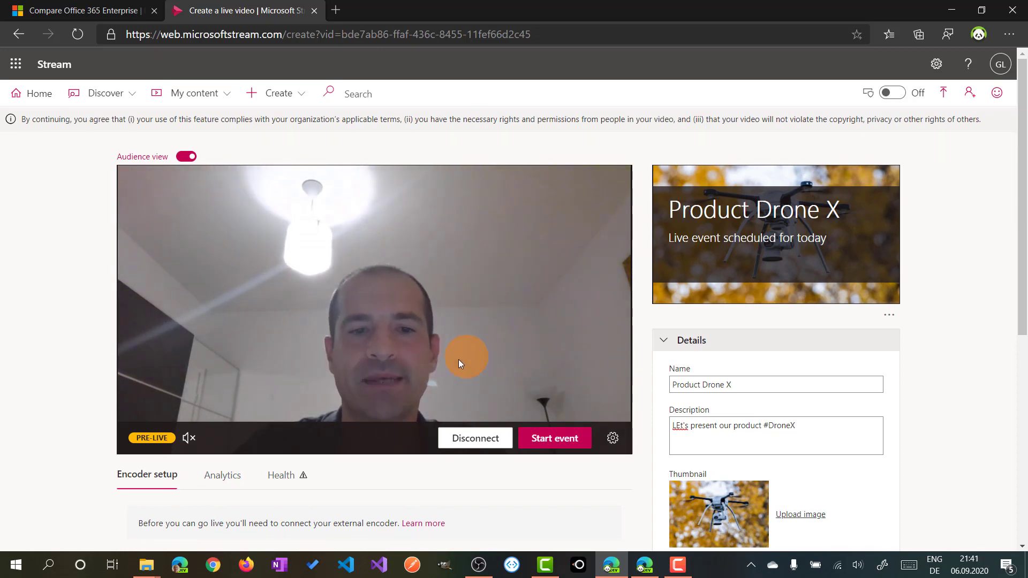
left_click(192, 445)
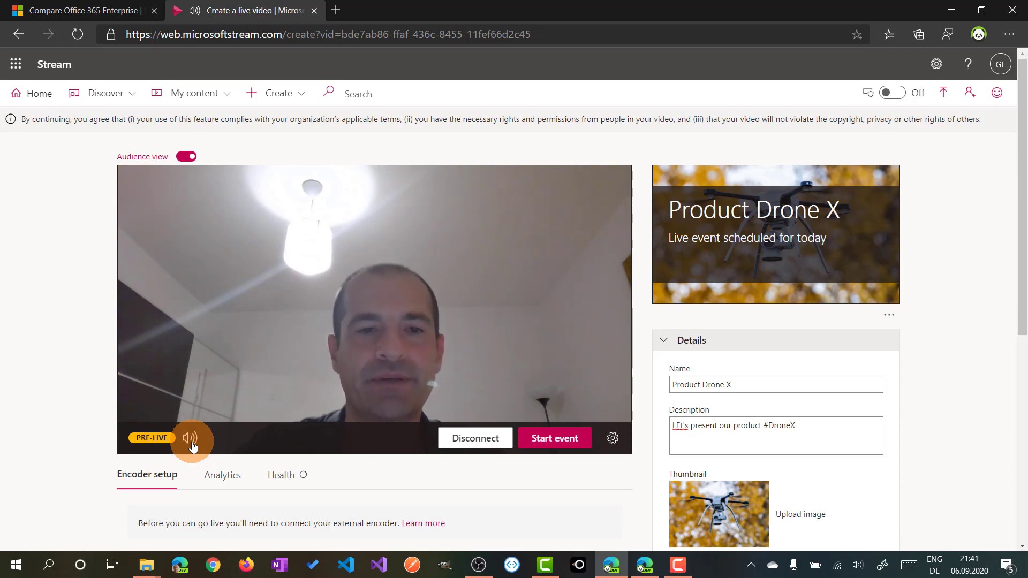
left_click(192, 445)
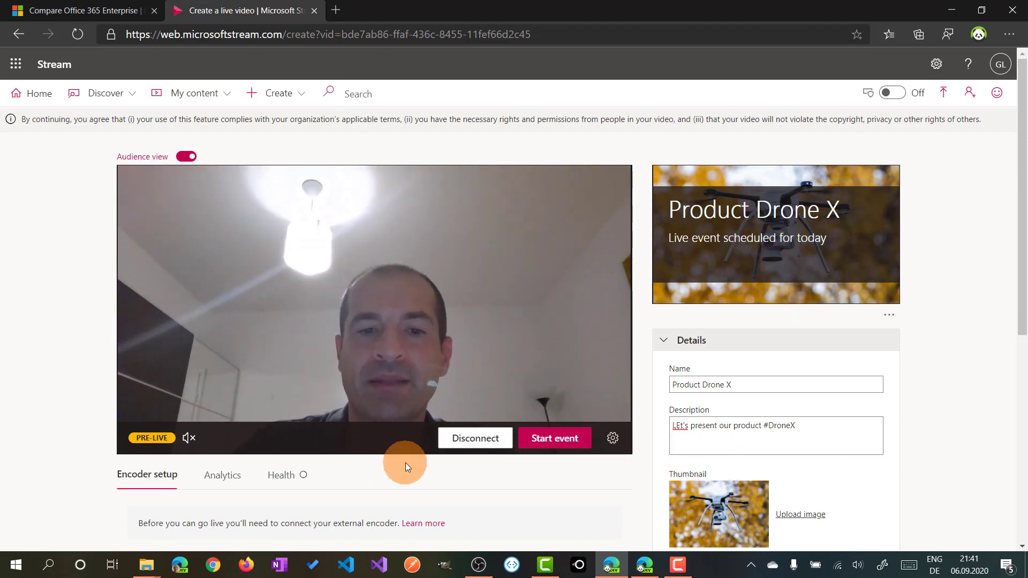
Start the live event and copy its direct video link from the sharing options
left_click(555, 438)
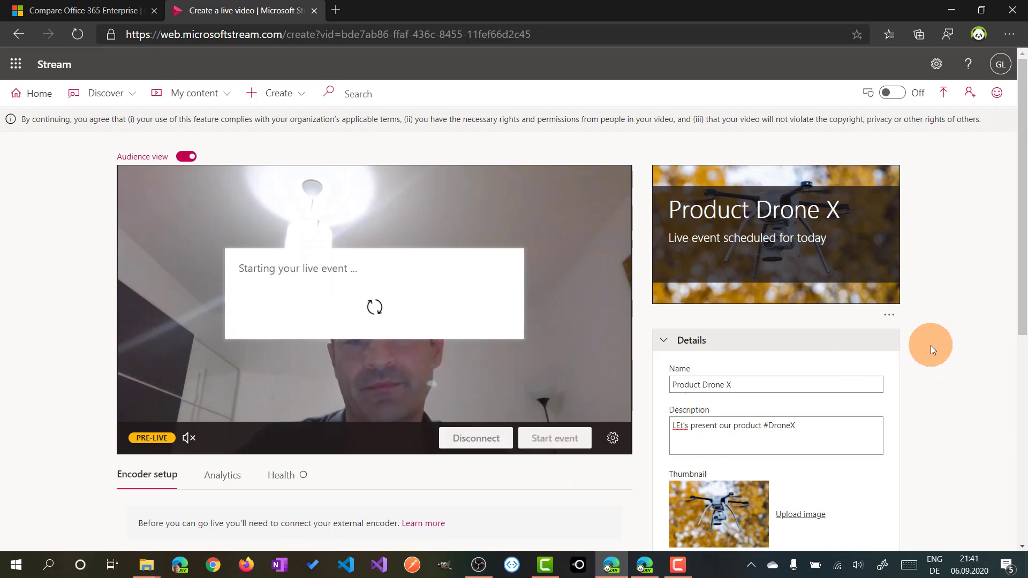
left_click(898, 322)
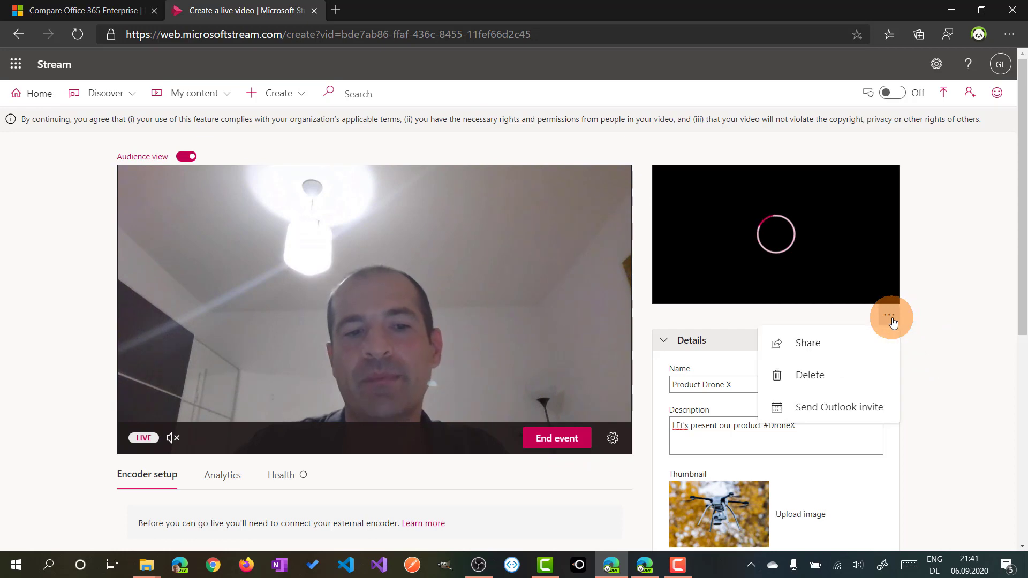
left_click(814, 342)
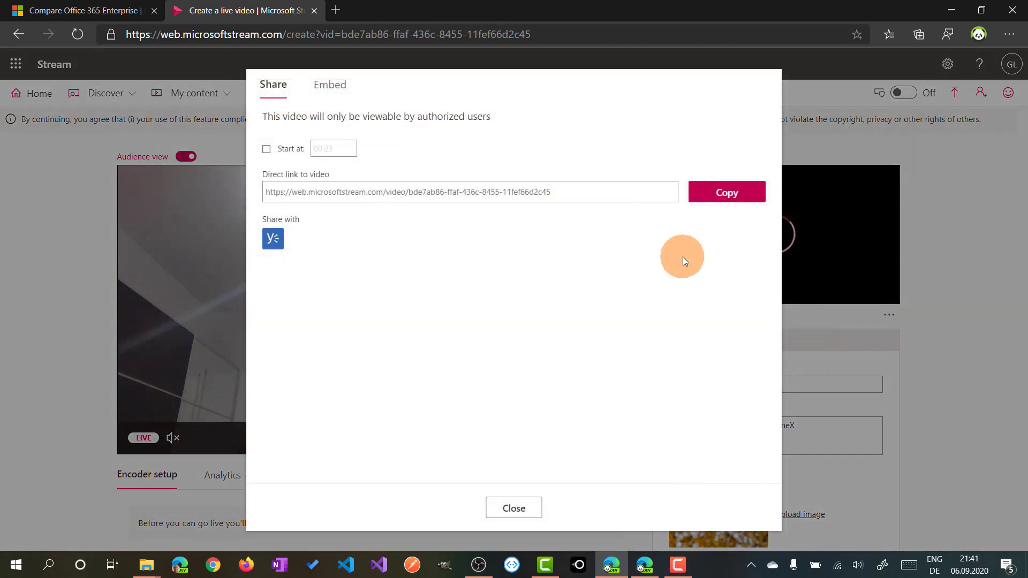
left_click(512, 508)
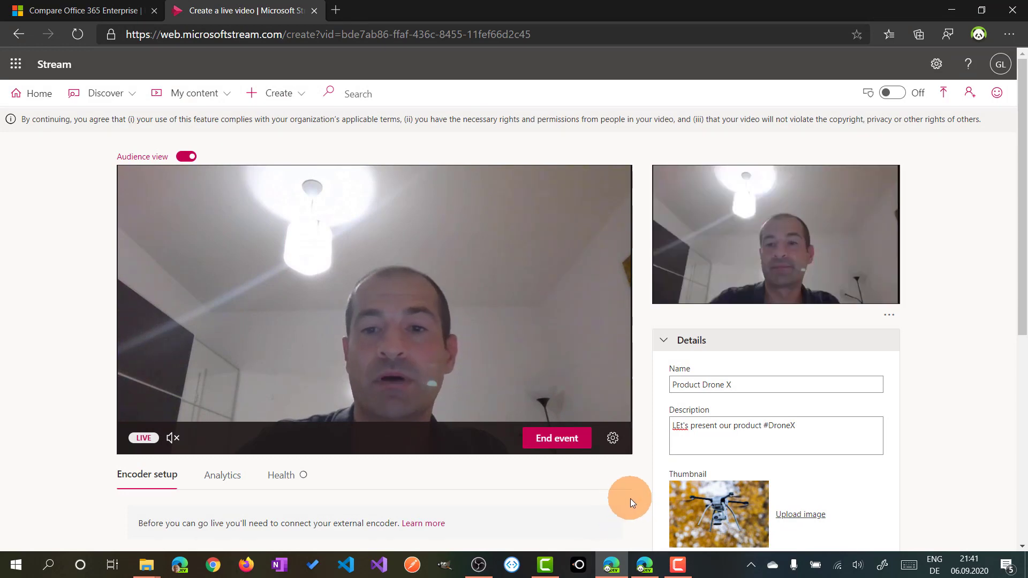
Open the live event's direct link in the attendee's browser window, replacing the older Product Drone X video
left_click(644, 566)
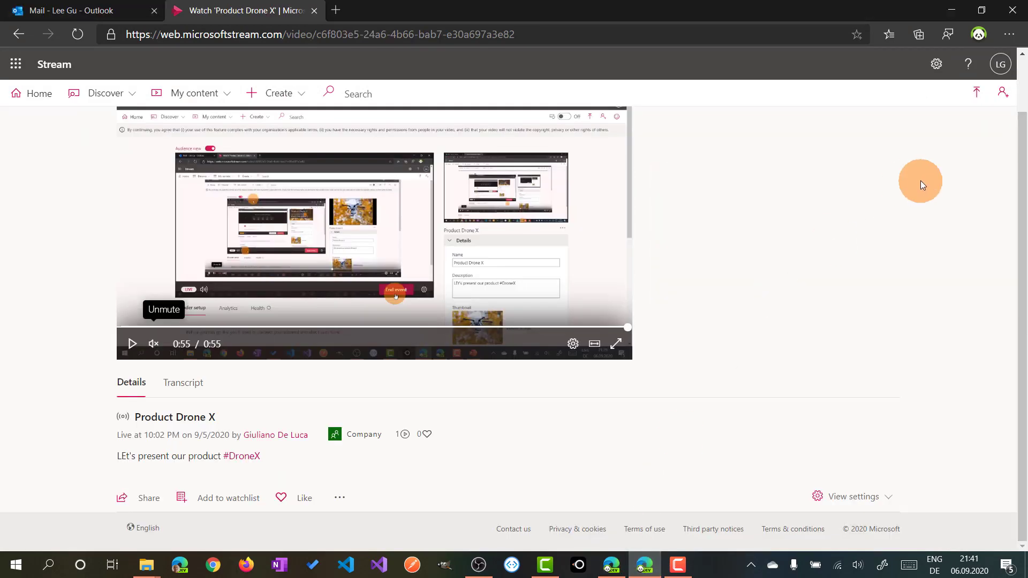
left_click(997, 77)
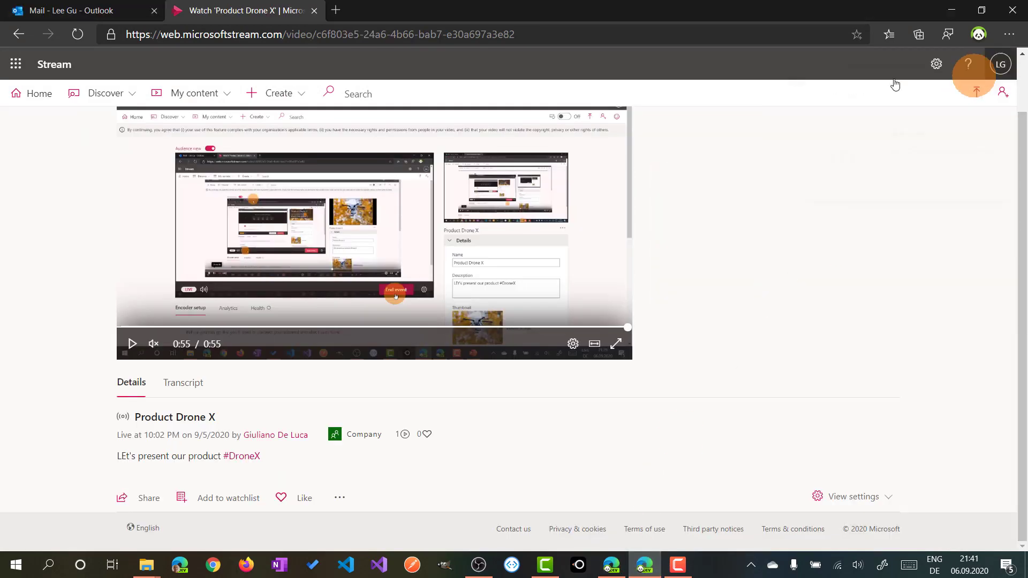
left_click(421, 35)
type("https://web.microsoftstream.com/video/bde7ab86-ffaf-436c-8455-11fef66d2c45")
key("Return")
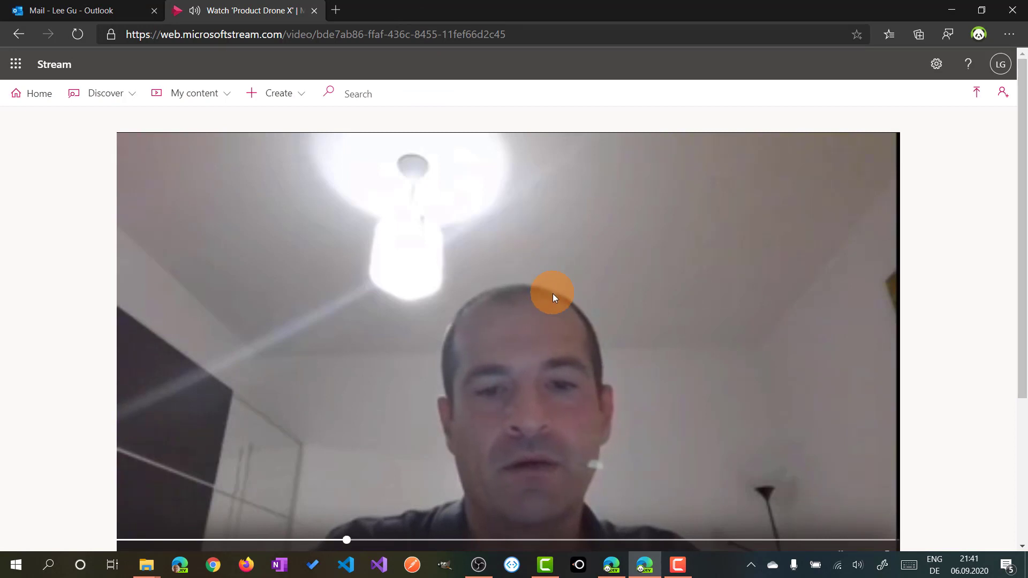
Mute the live event's playback in the attendee's player
scroll(428, 305, "down", 1)
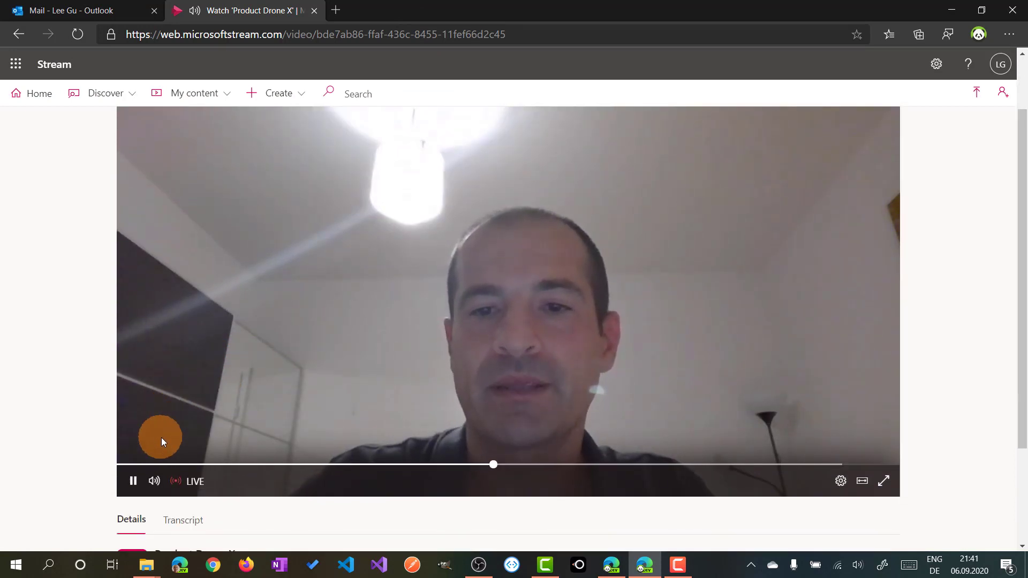
mouse_move(155, 485)
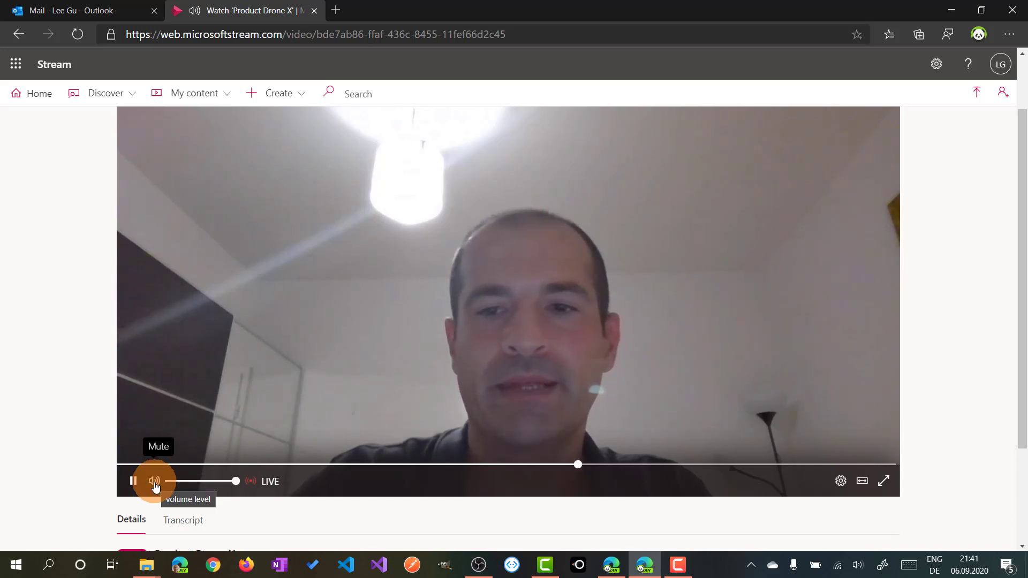
left_click(155, 485)
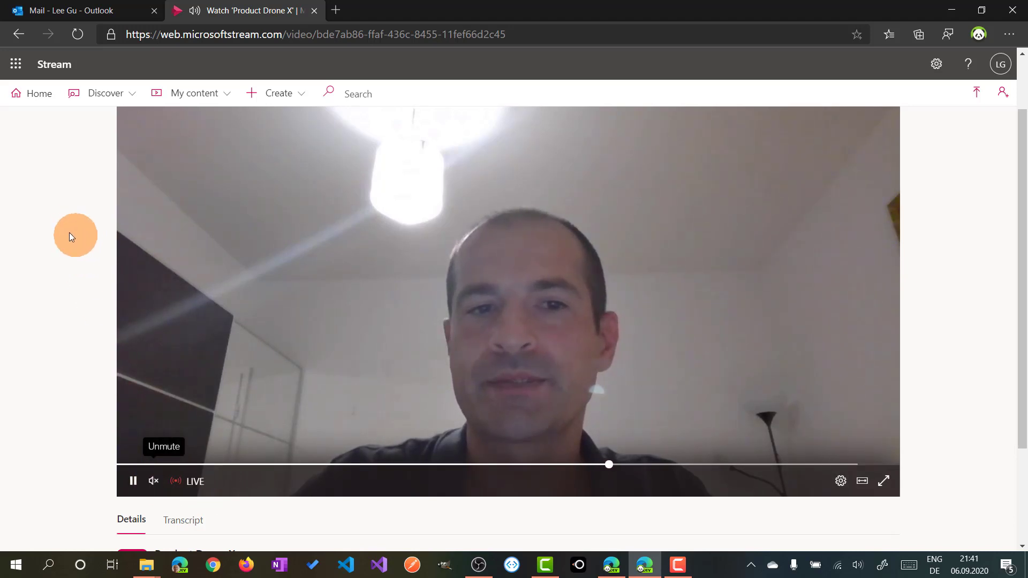
Check the live event in the producer's window, and switch to OBS to broadcast the Desktop scene
left_click(614, 562)
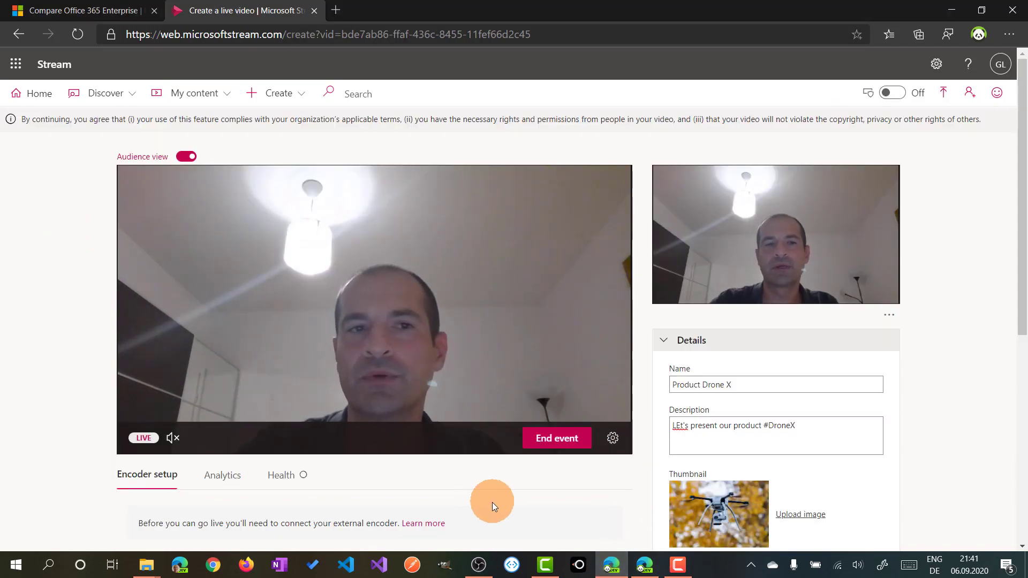
left_click(478, 565)
left_click(53, 473)
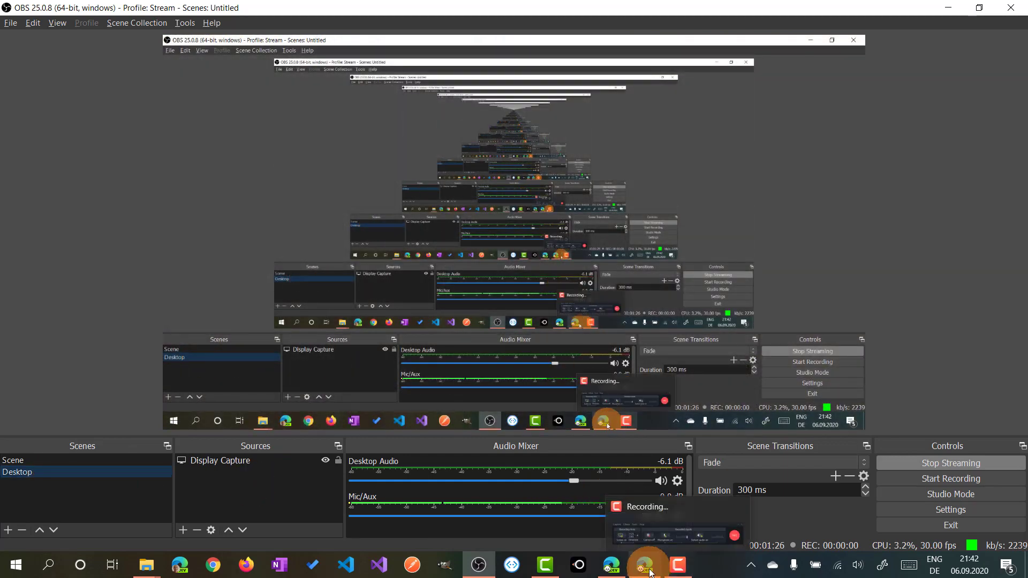
Open the presentation Title Lorem Ipsum.pptx from the C: drive's temp folder in PowerPoint
left_click(153, 557)
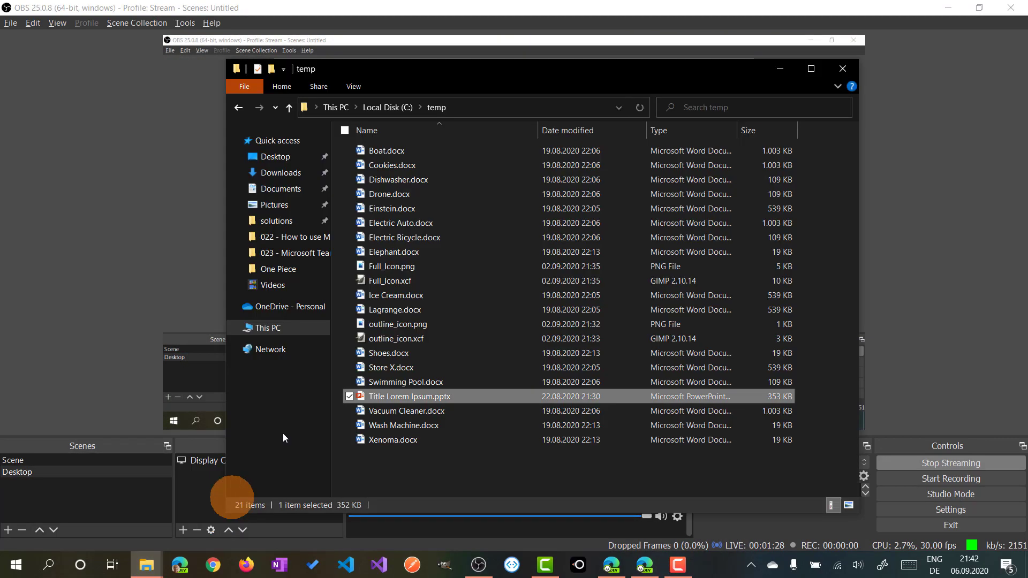
double_click(428, 397)
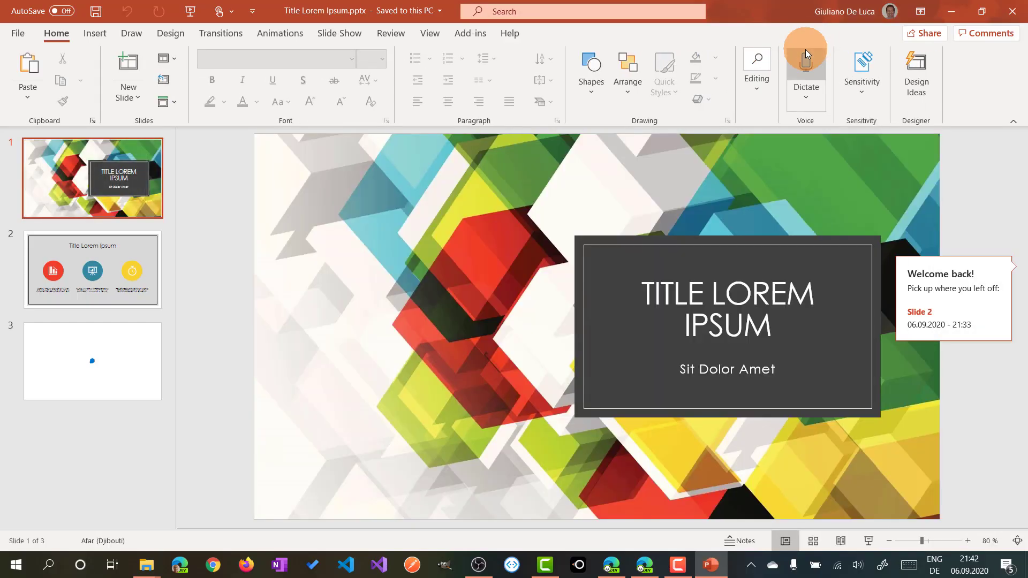
Present the slides full screen from the title slide through to the embedded survey form, and end the slide show
key("F5")
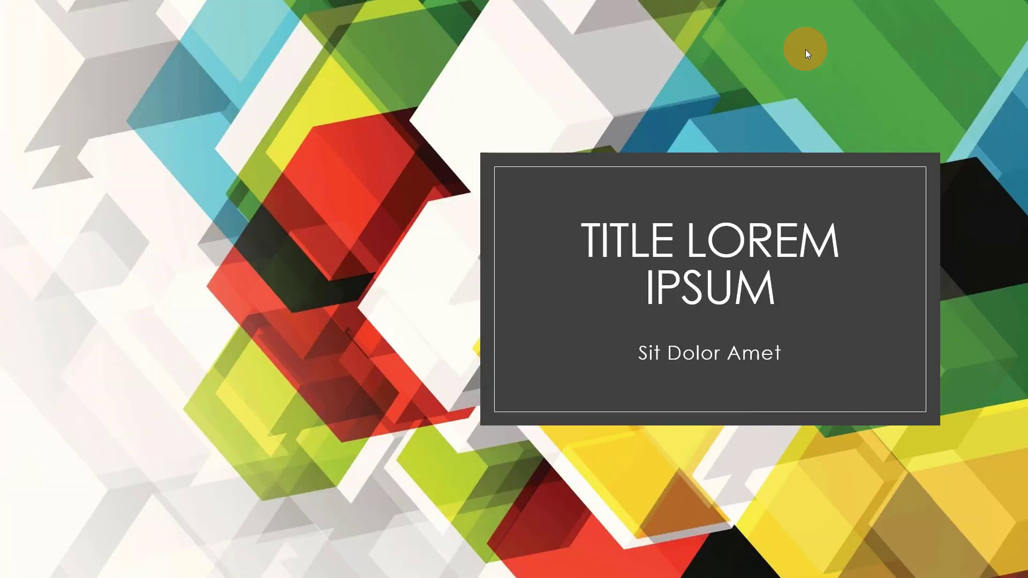
left_click(805, 49)
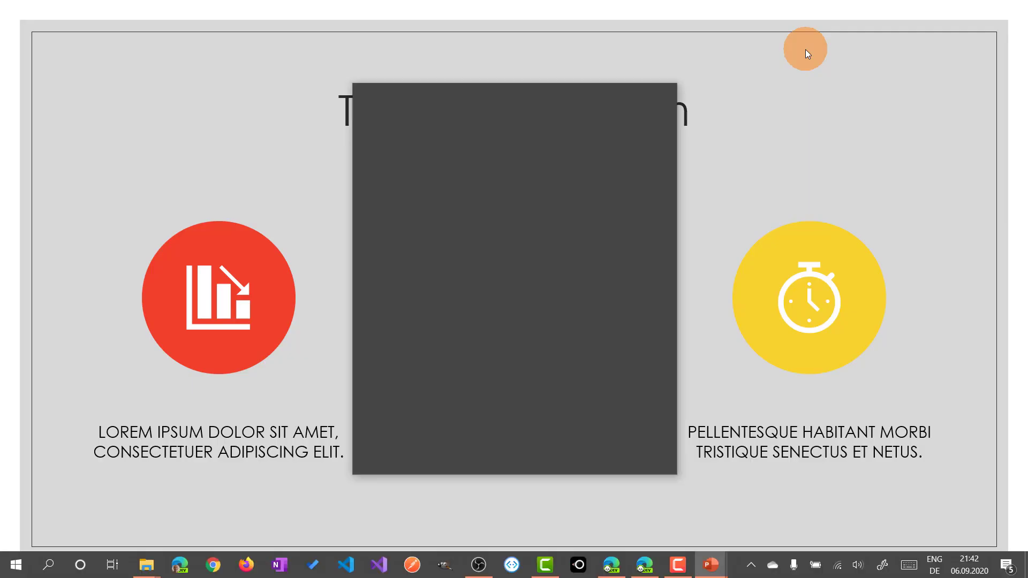
left_click(663, 101)
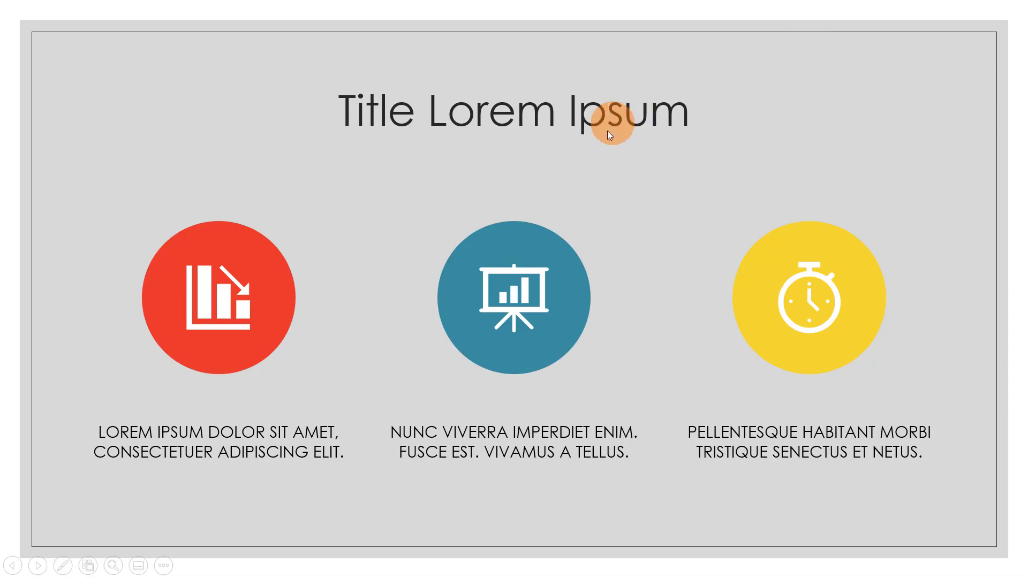
left_click(761, 171)
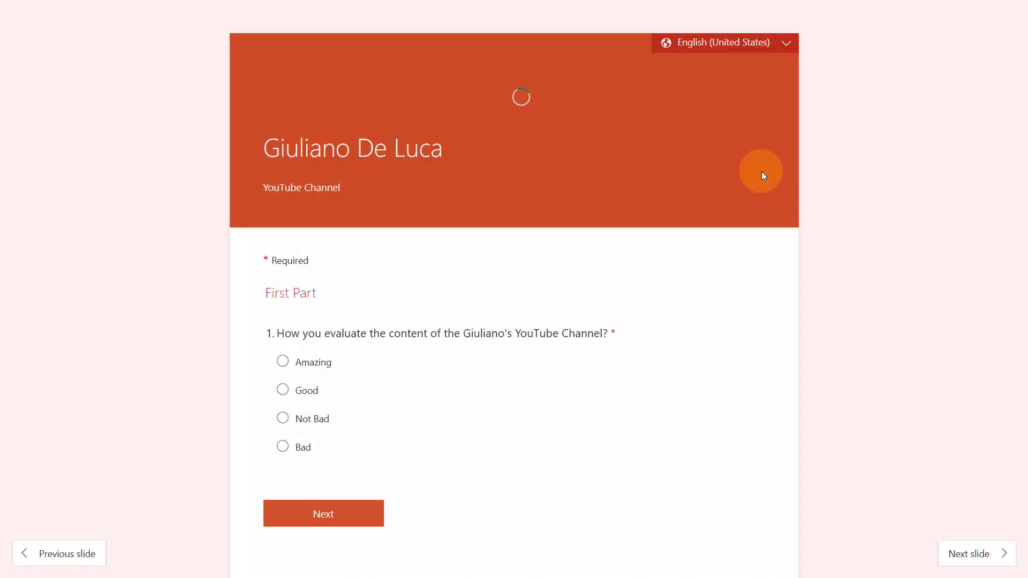
key("Escape")
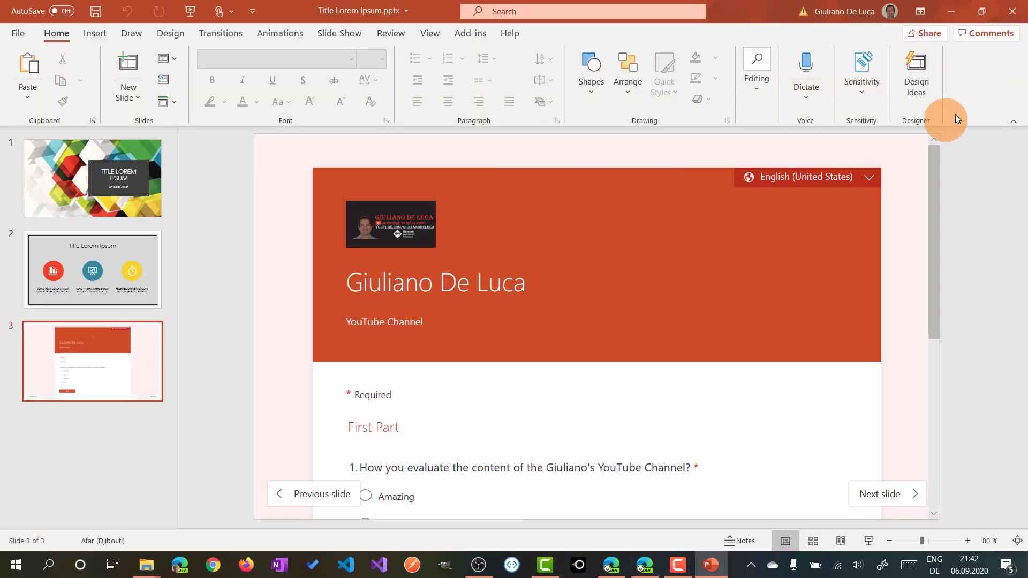
Close the presentation with its changes saved, and switch OBS to broadcast the webcam scene named Scene
left_click(1012, 12)
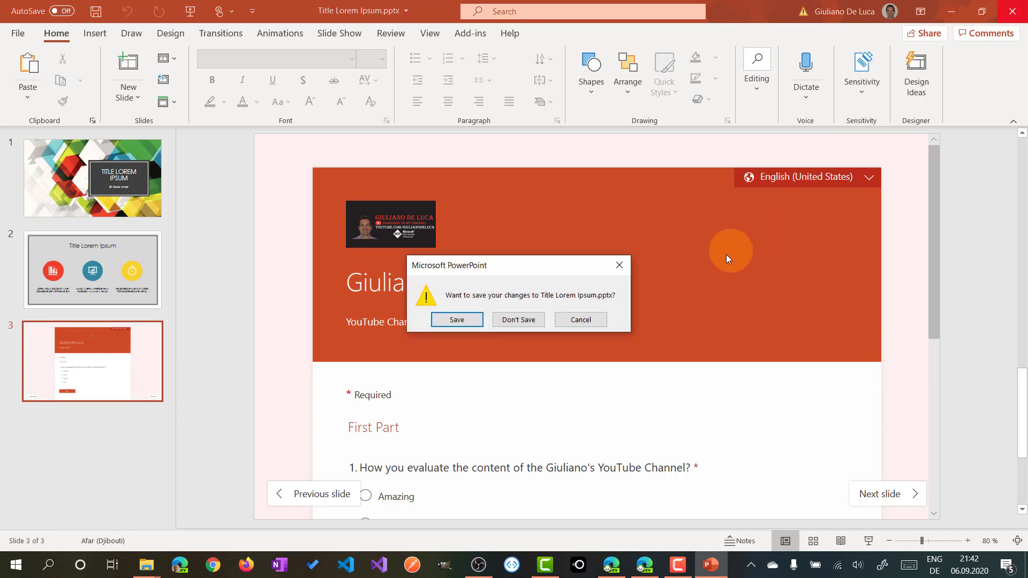
left_click(481, 321)
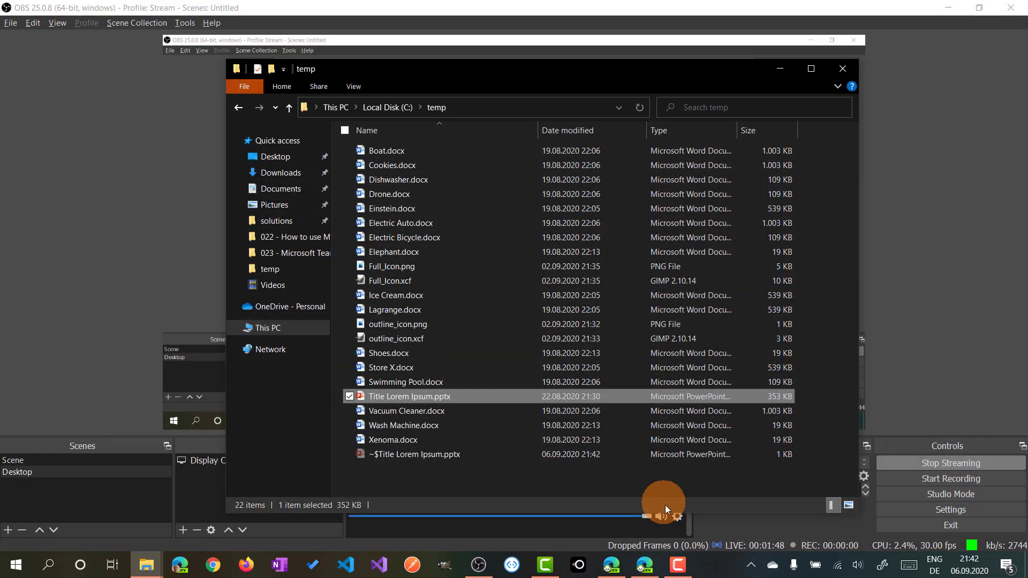
left_click(972, 248)
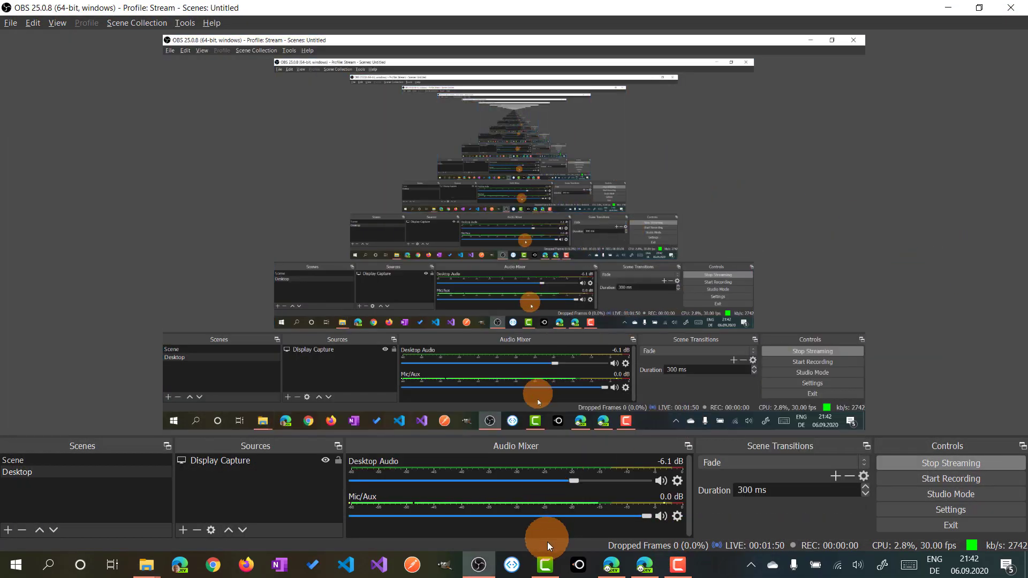
left_click(76, 459)
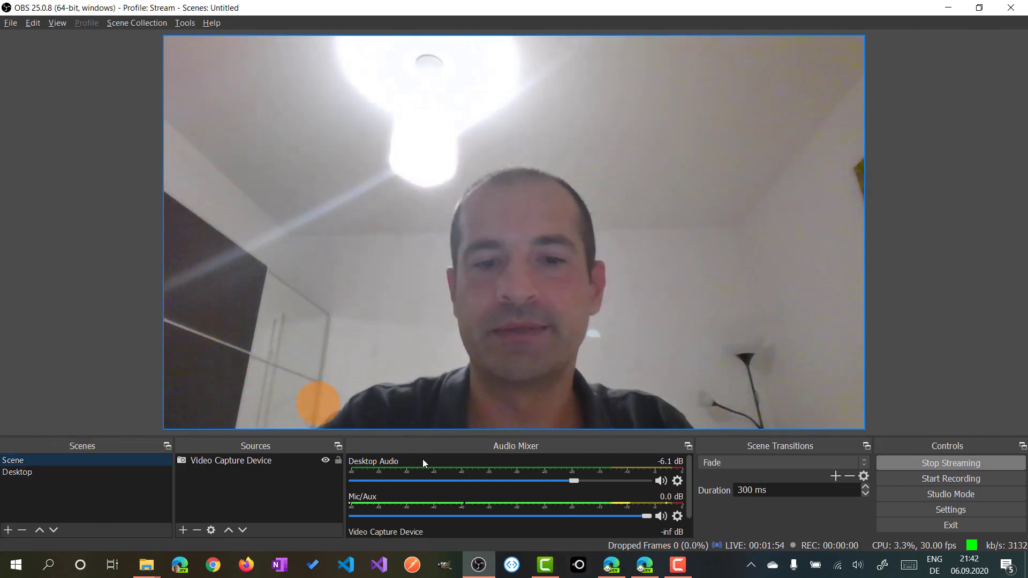
End the Product Drone X live event in the producer's Stream window, and decline trimming the video
key("alt+Tab")
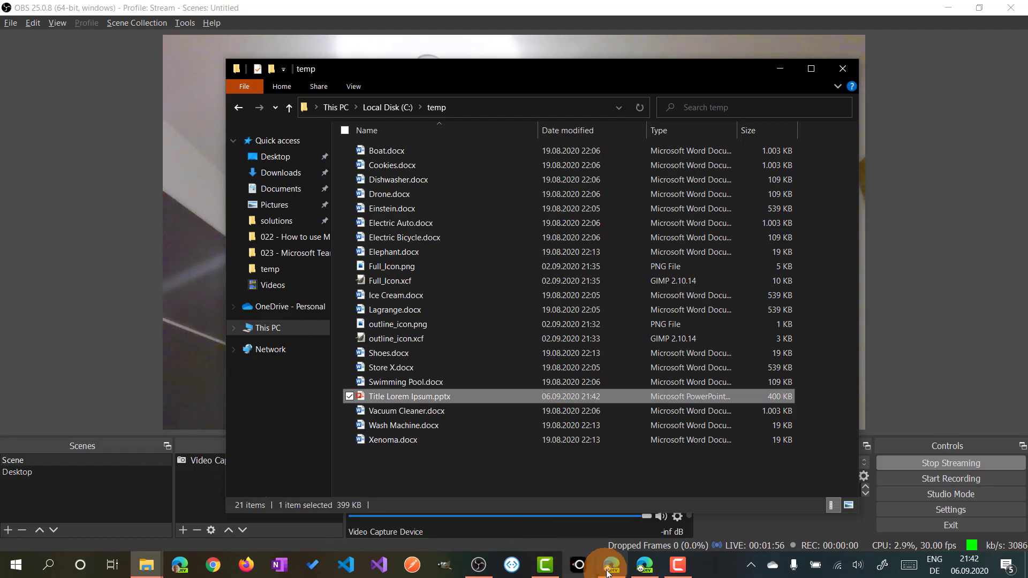
left_click(611, 565)
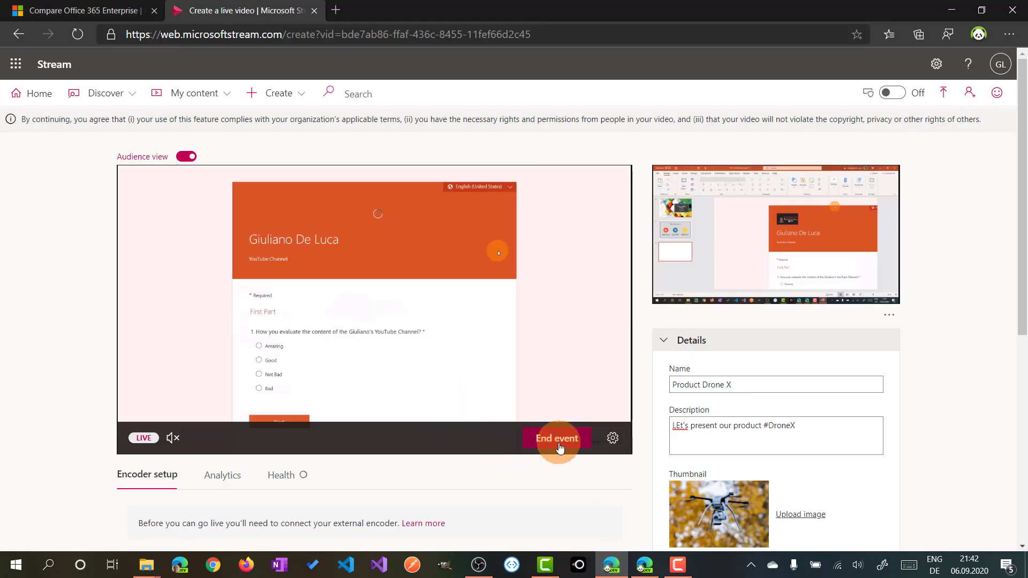
left_click(549, 447)
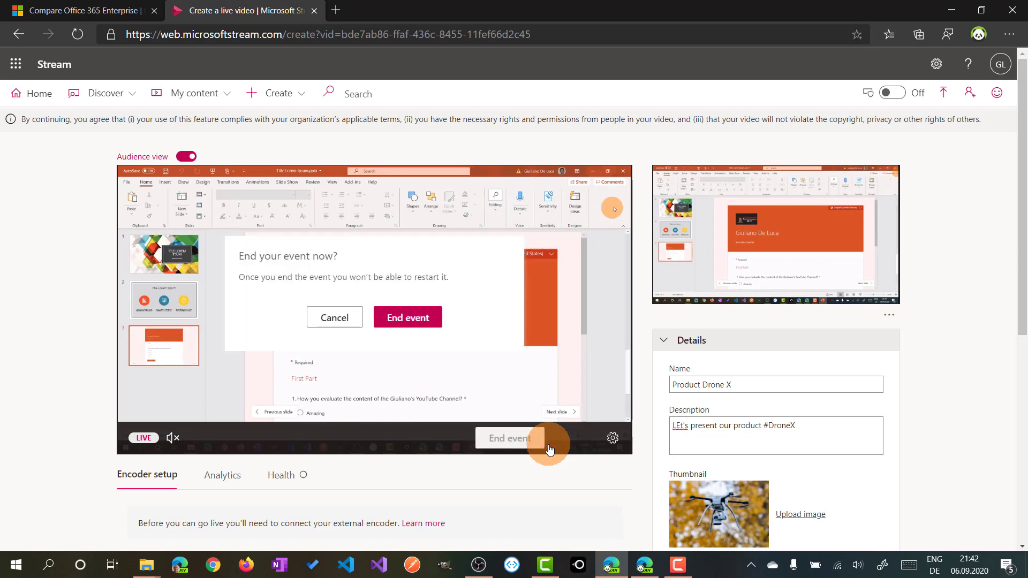
left_click(417, 327)
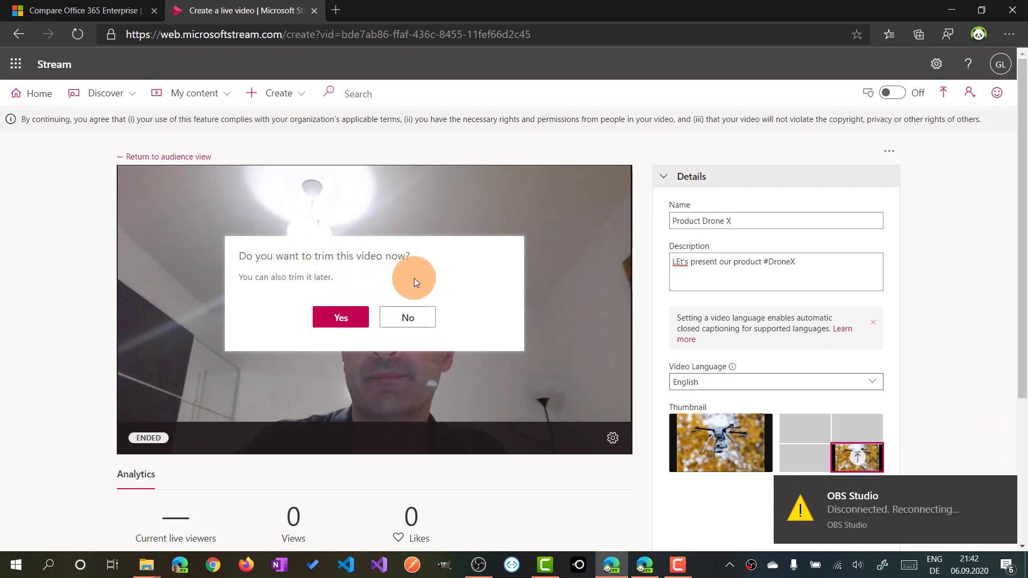
left_click(417, 324)
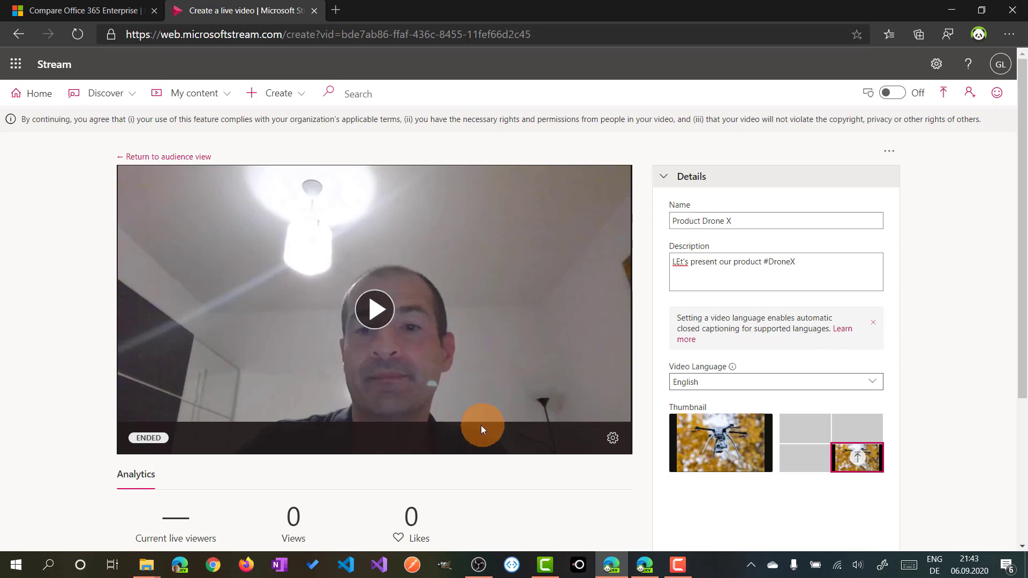
Open the producer's own video list in Stream
scroll(482, 424, "down", 2)
scroll(571, 397, "up", 2)
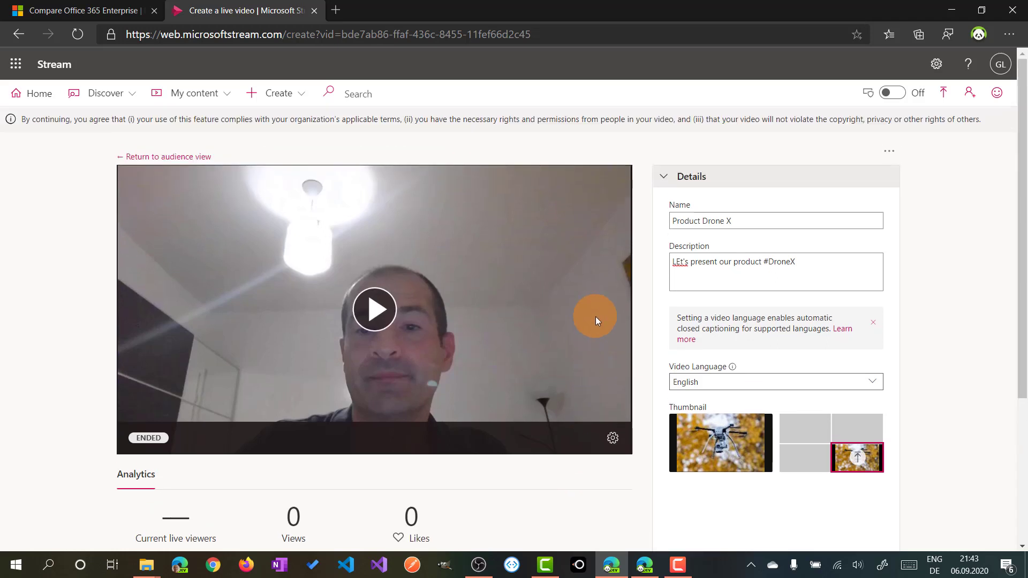
left_click(208, 100)
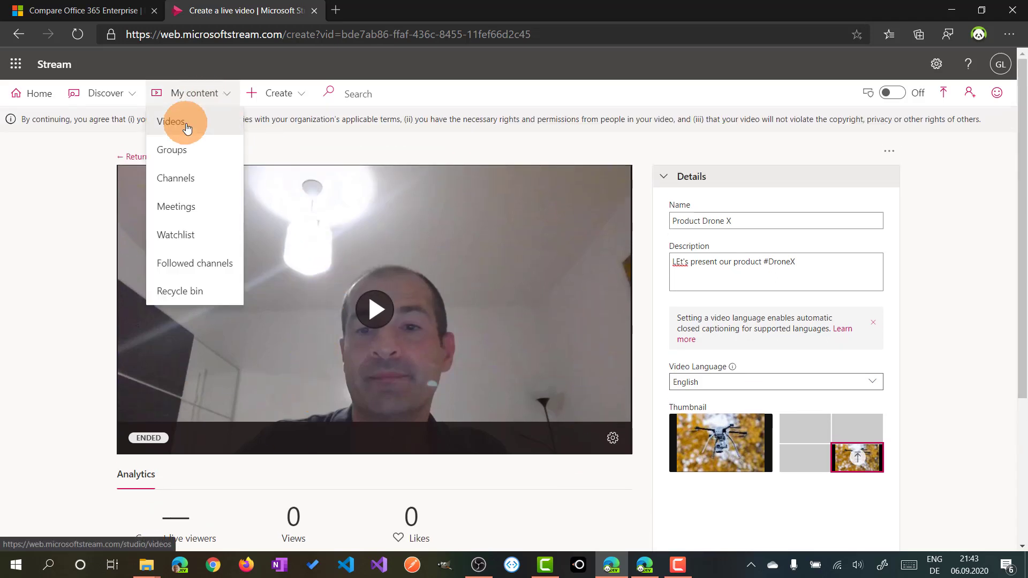
left_click(183, 127)
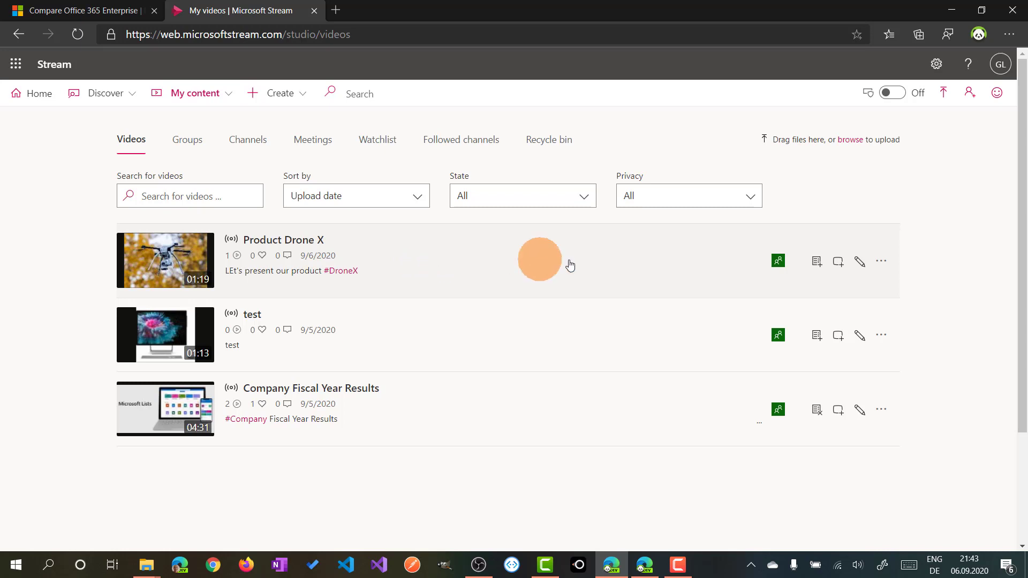
Open the Product Drone X recording for editing, and review its details with playback paused
left_click(861, 265)
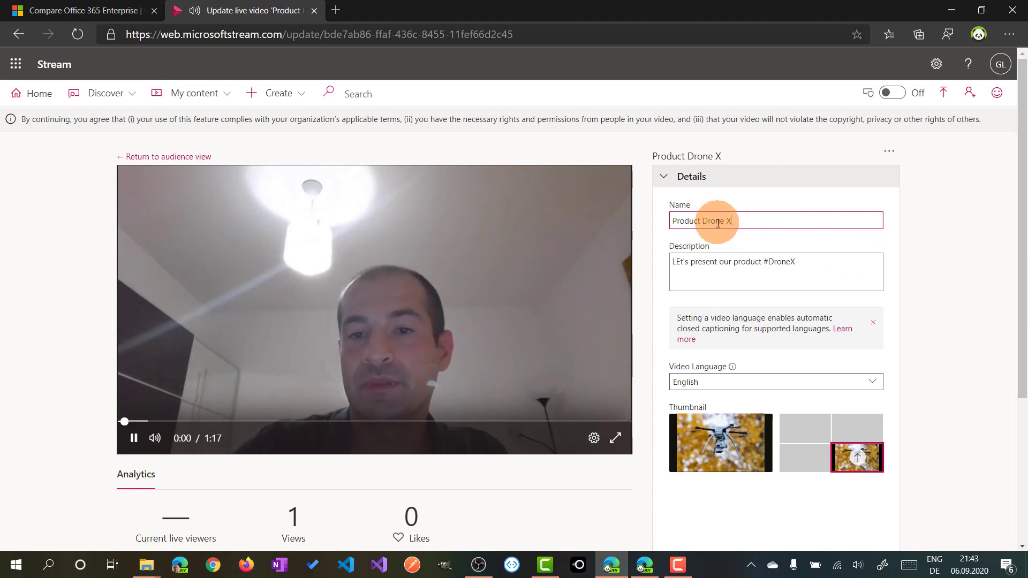
left_click(130, 440)
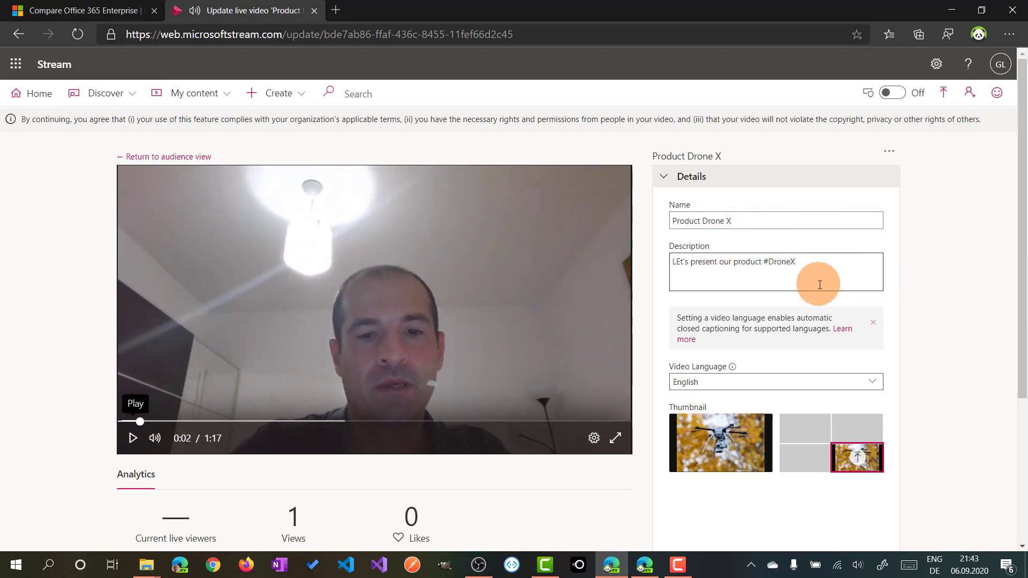
scroll(766, 294, "down", 3)
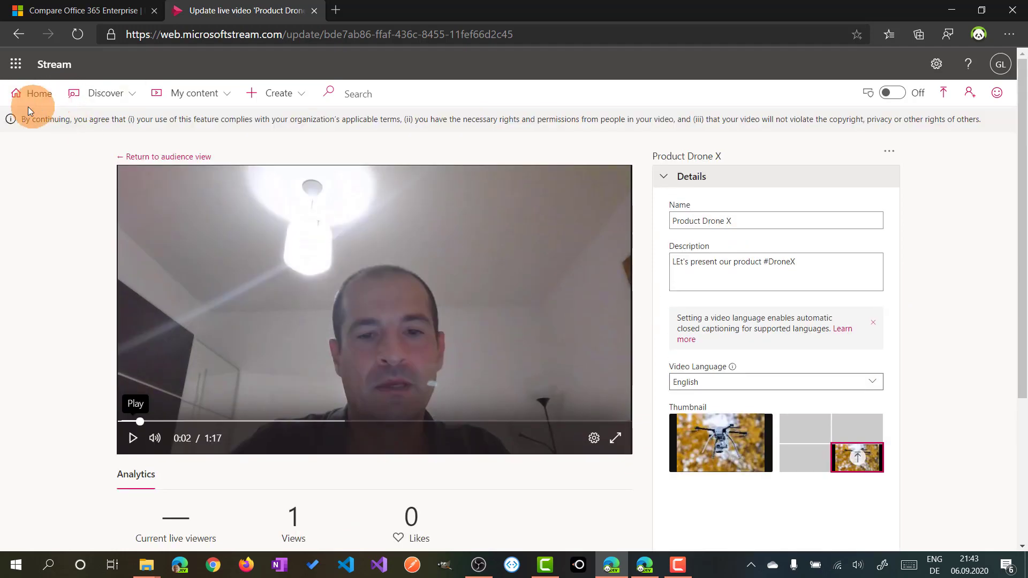
scroll(664, 332, "down", 4)
scroll(710, 395, "up", 4)
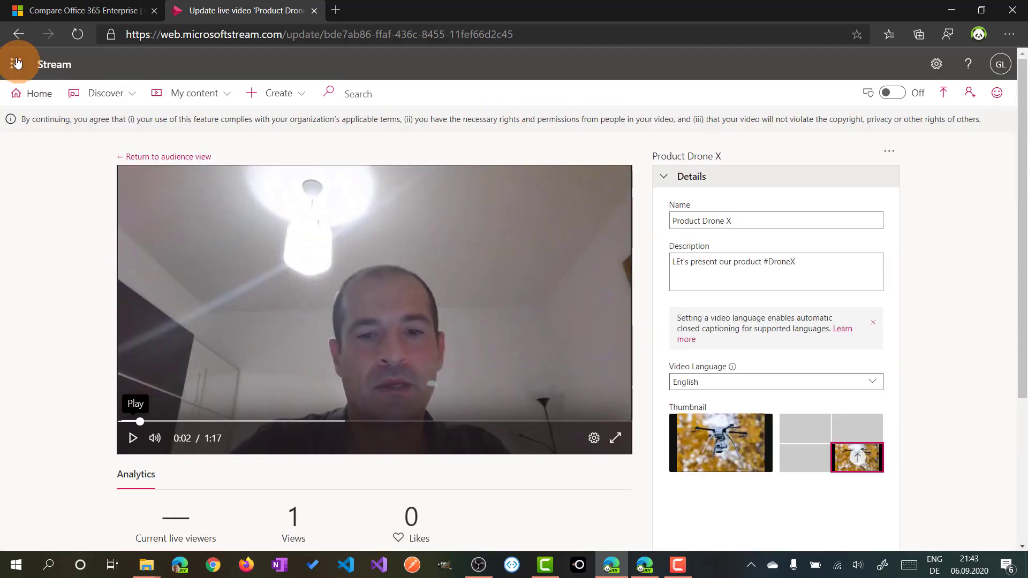
Check the additional actions for Product Drone X in the video list, and copy the address of its watch page
left_click(18, 37)
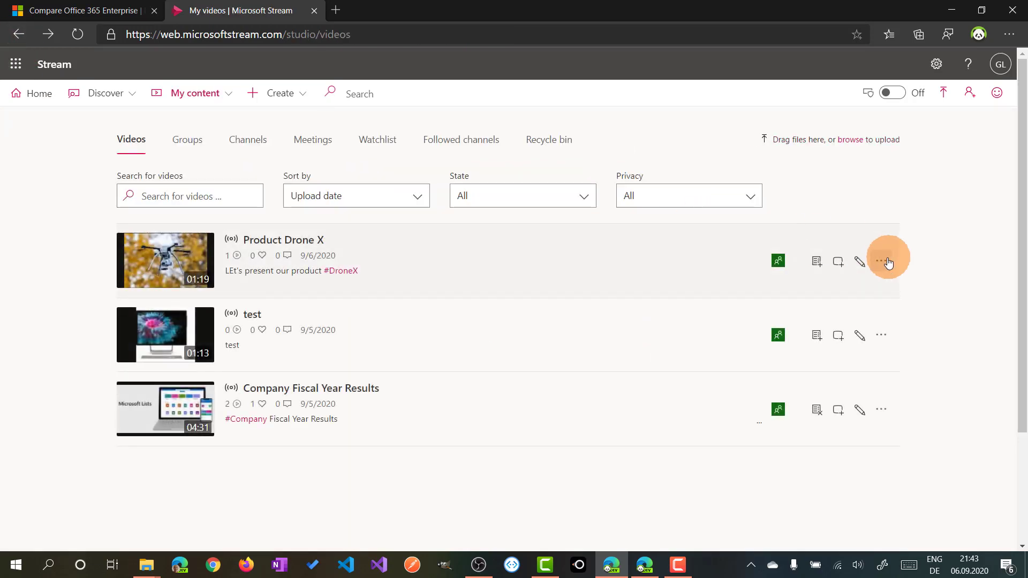
left_click(882, 261)
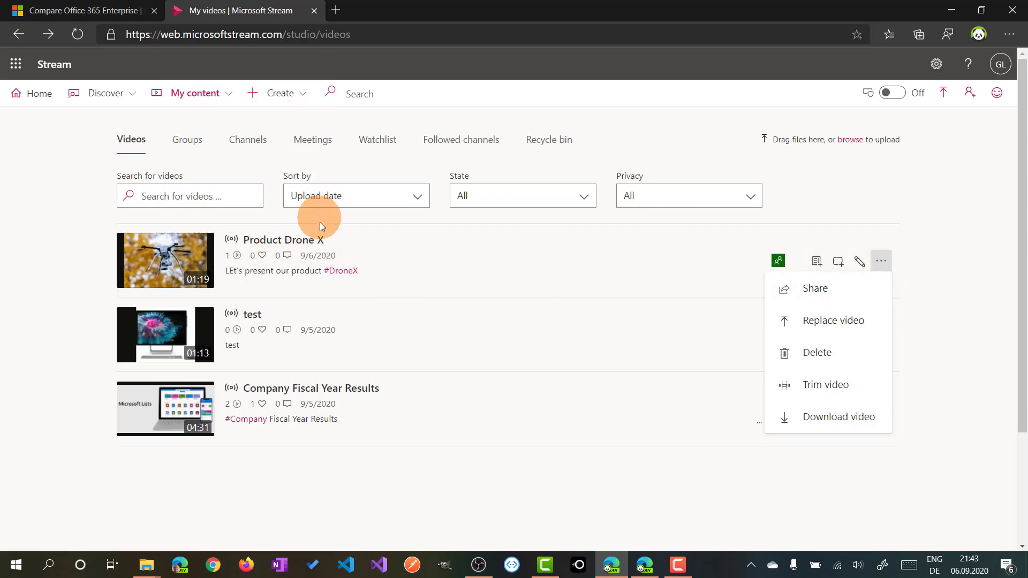
left_click(314, 242)
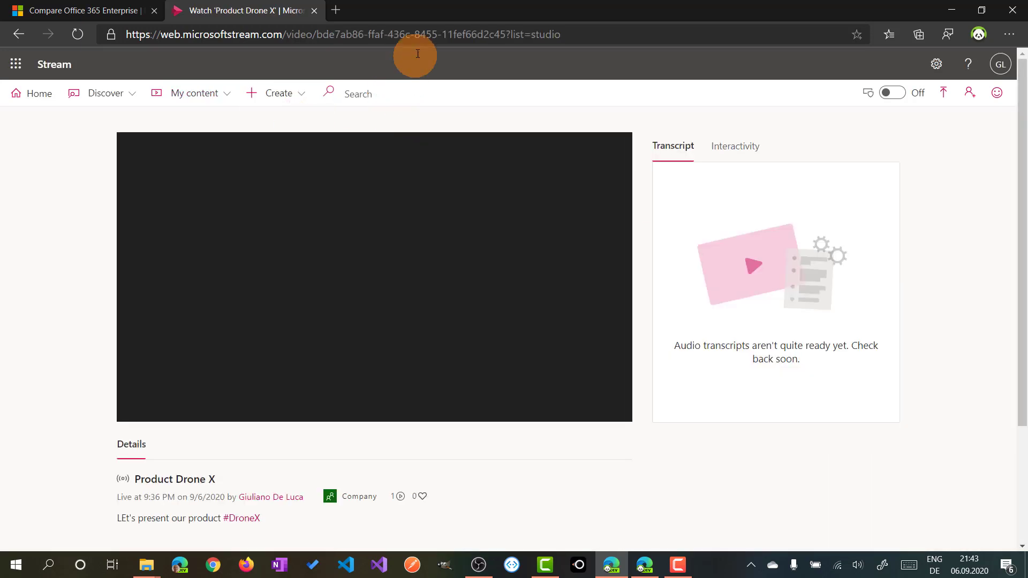
left_click(417, 34)
key("ctrl+c")
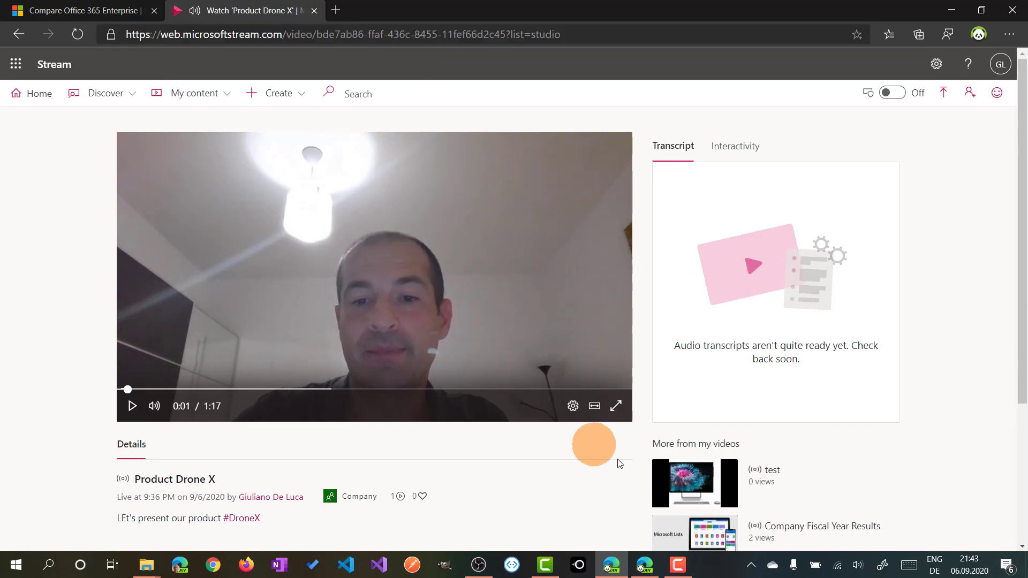
Open the copied Product Drone X address in the attendee's browser window, and pause the recording's playback
left_click(647, 568)
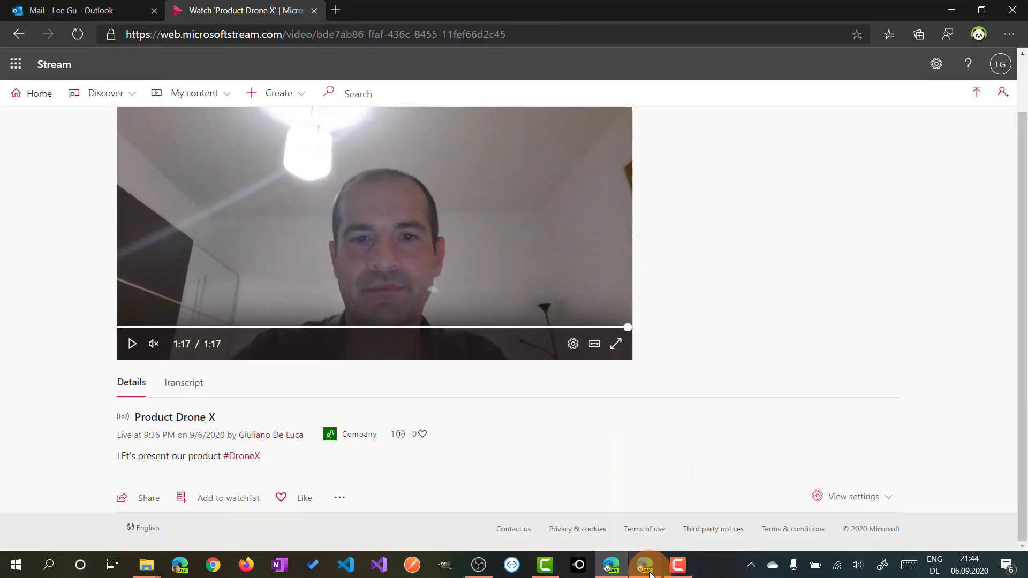
left_click(426, 32)
key("ctrl+v")
key("Return")
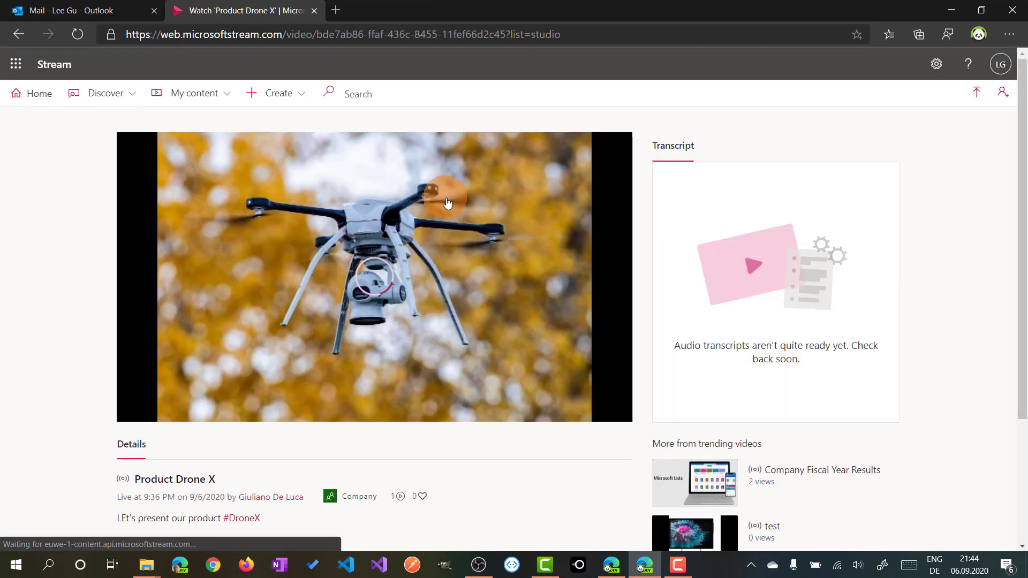
left_click(460, 205)
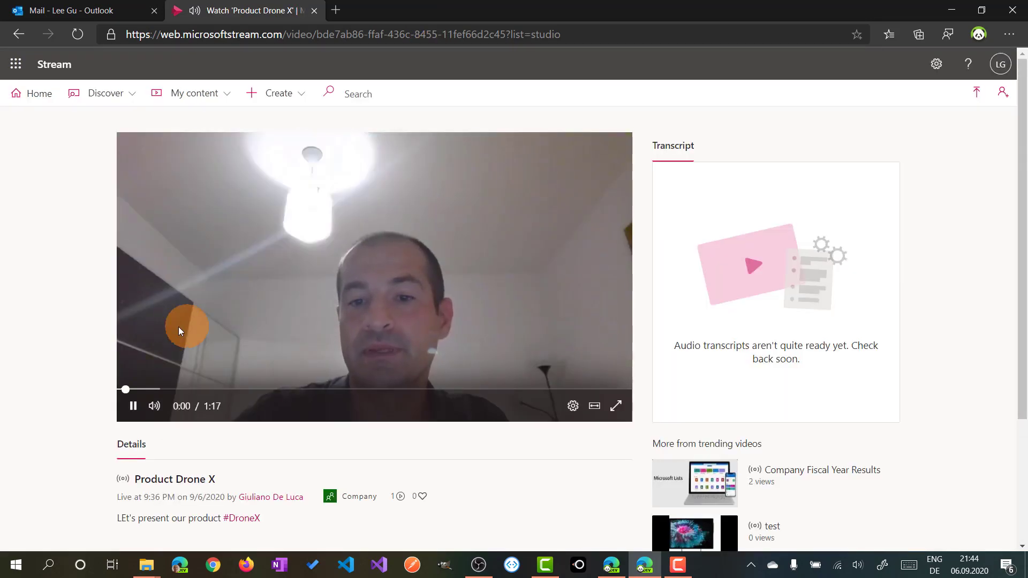
left_click(135, 408)
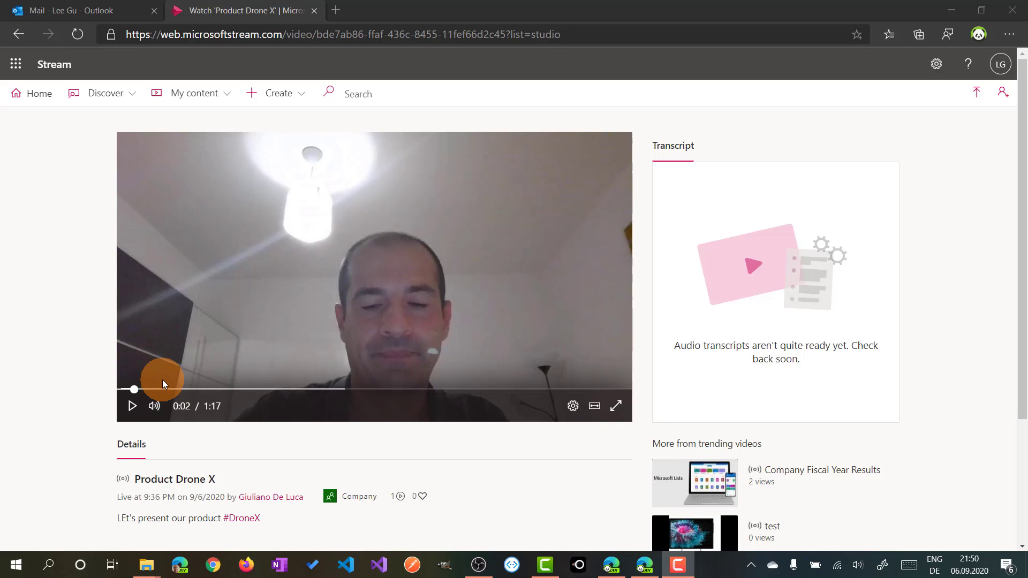
Reload the attendee's watch page, pause the recording, and read through its generated transcript
left_click(77, 36)
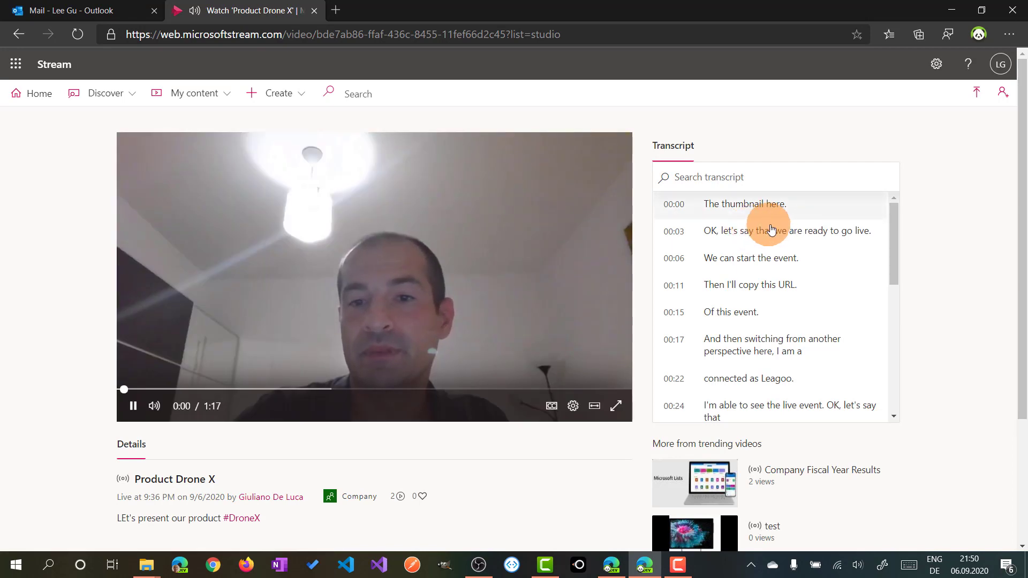
left_click(133, 406)
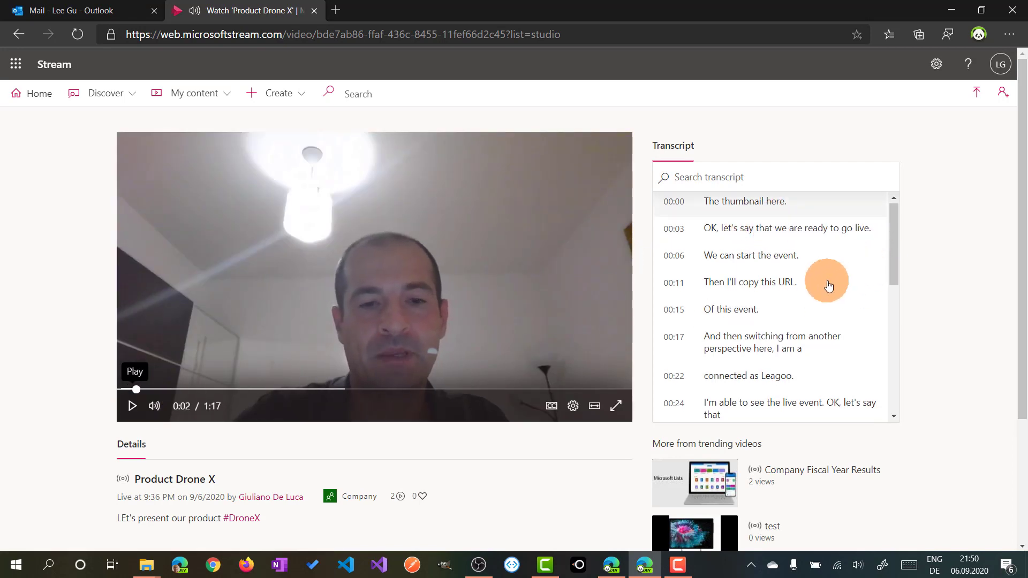
scroll(824, 281, "down", 3)
scroll(825, 286, "down", 4)
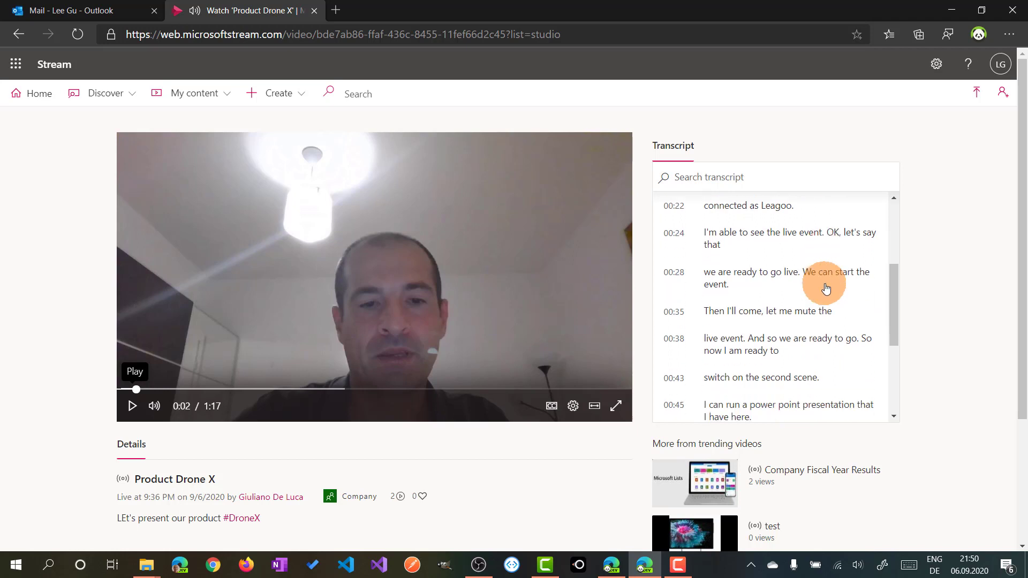
scroll(822, 289, "down", 2)
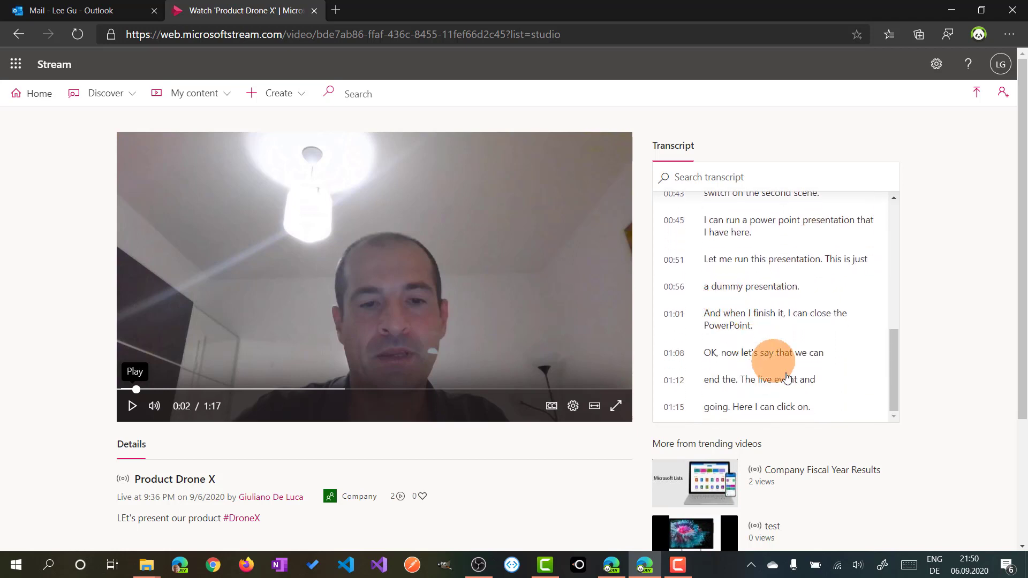
scroll(839, 354, "up", 5)
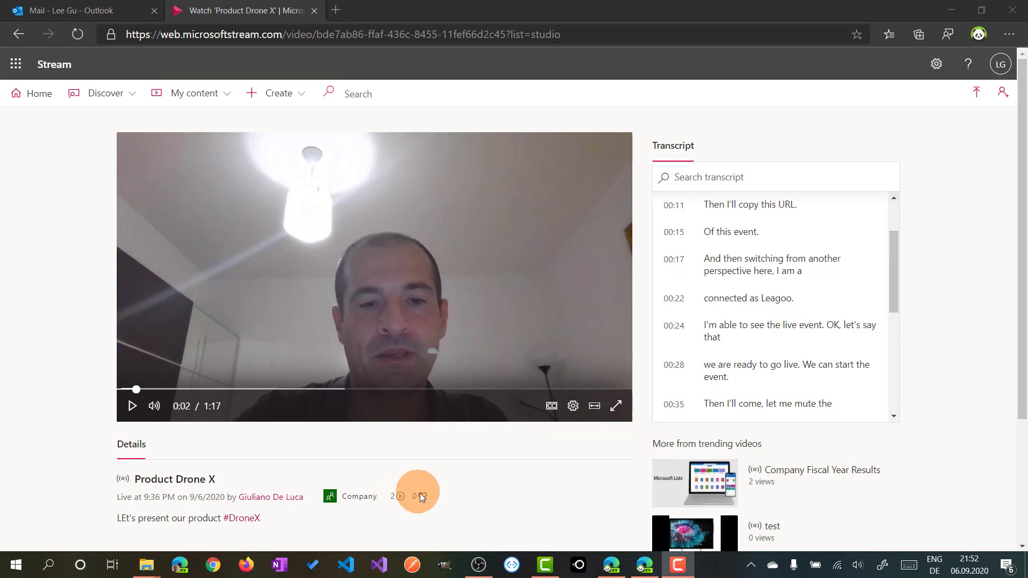
Like the Product Drone X video as the attendee, and check its sharing and further options
scroll(428, 487, "down", 3)
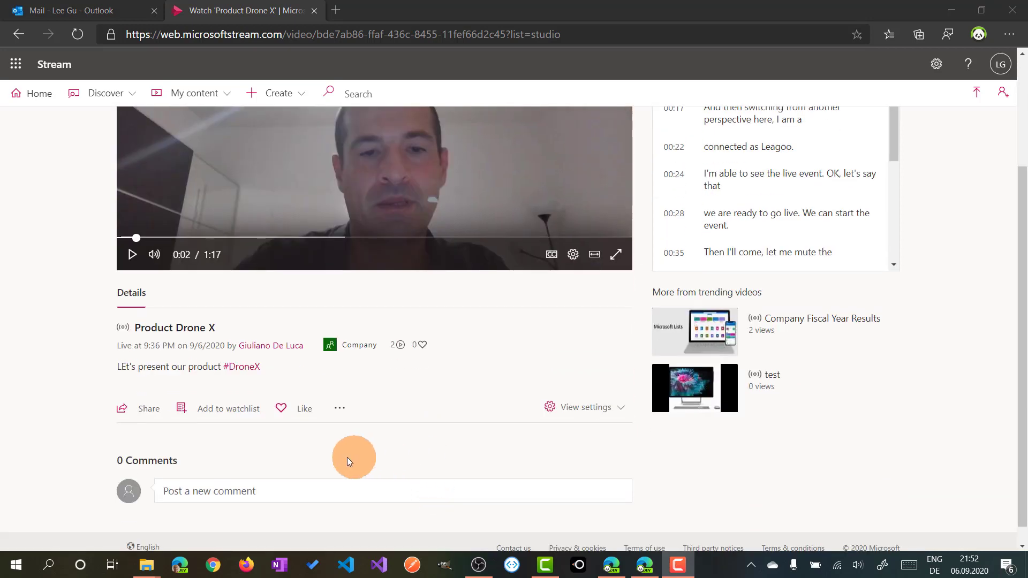
left_click(293, 413)
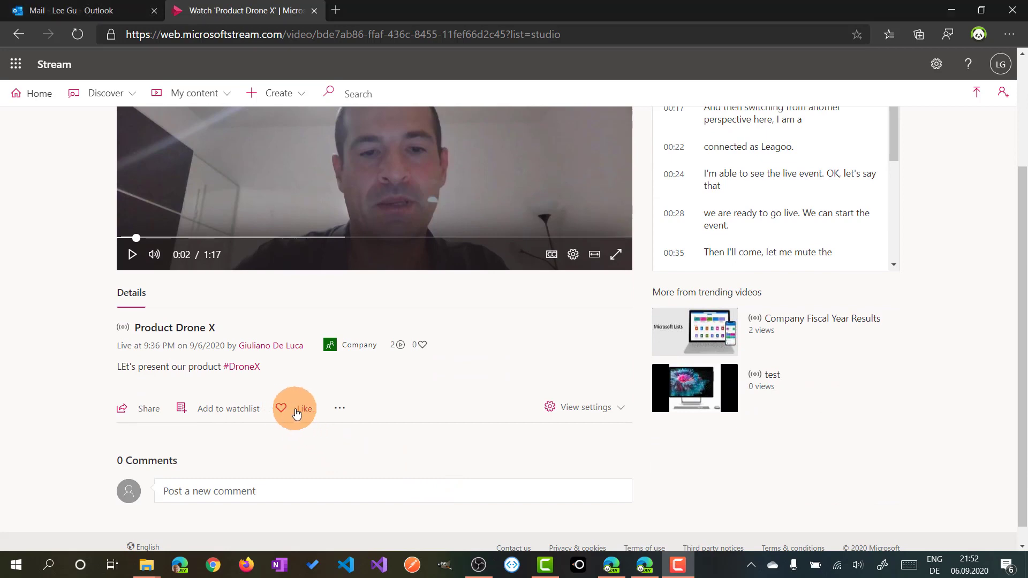
left_click(146, 411)
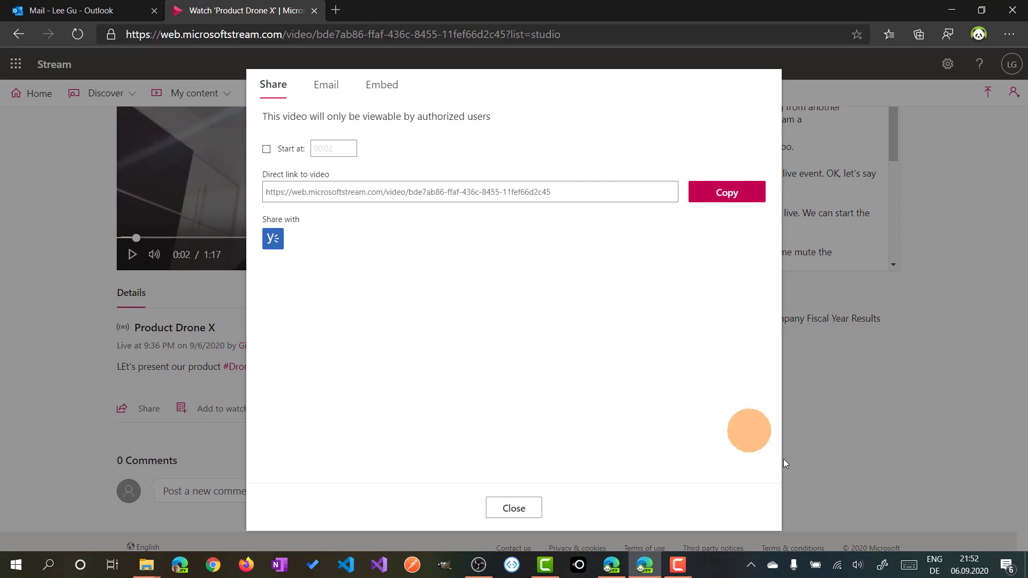
left_click(506, 508)
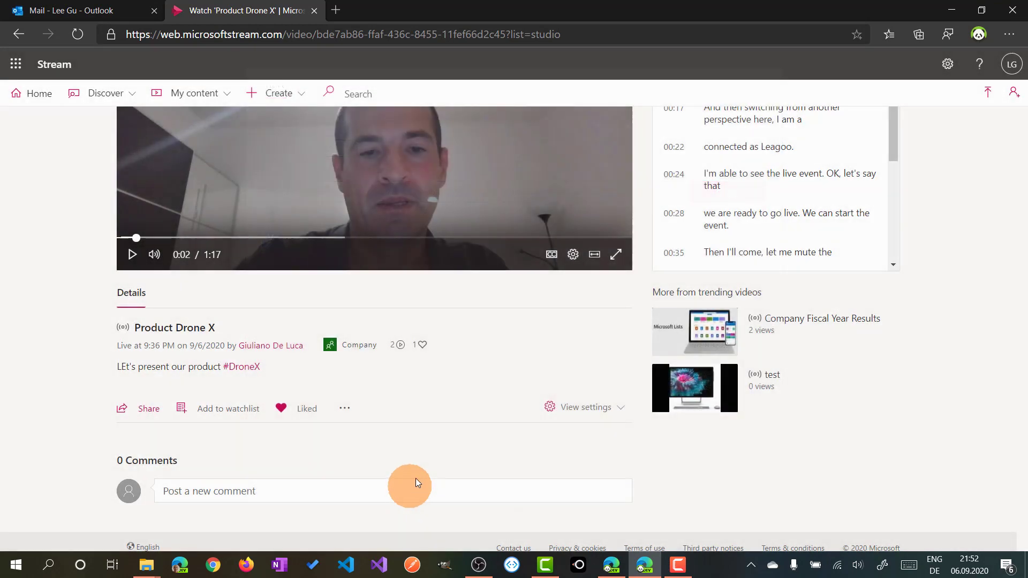
left_click(354, 411)
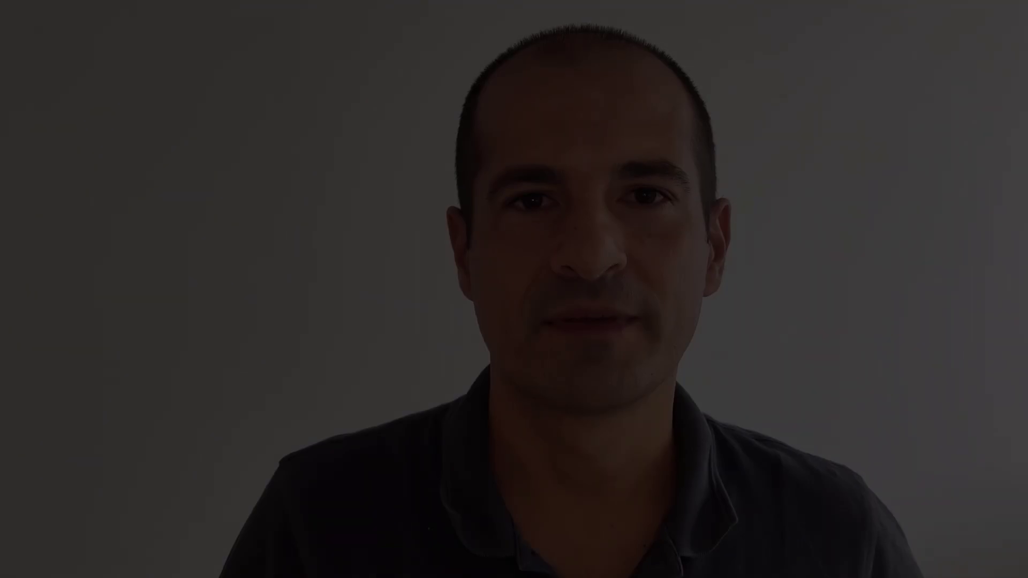